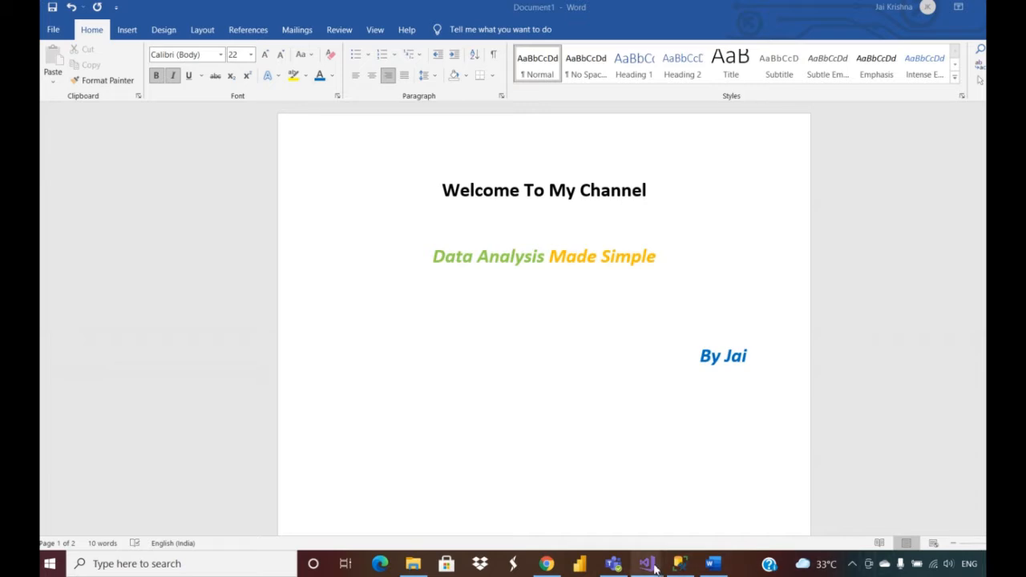
# Step: Locate the Customer file in D:\Files using File Explorer, and view the query window in SQL Server Management Studio
pyautogui.moveTo(653, 567)
pyautogui.click(694, 517)
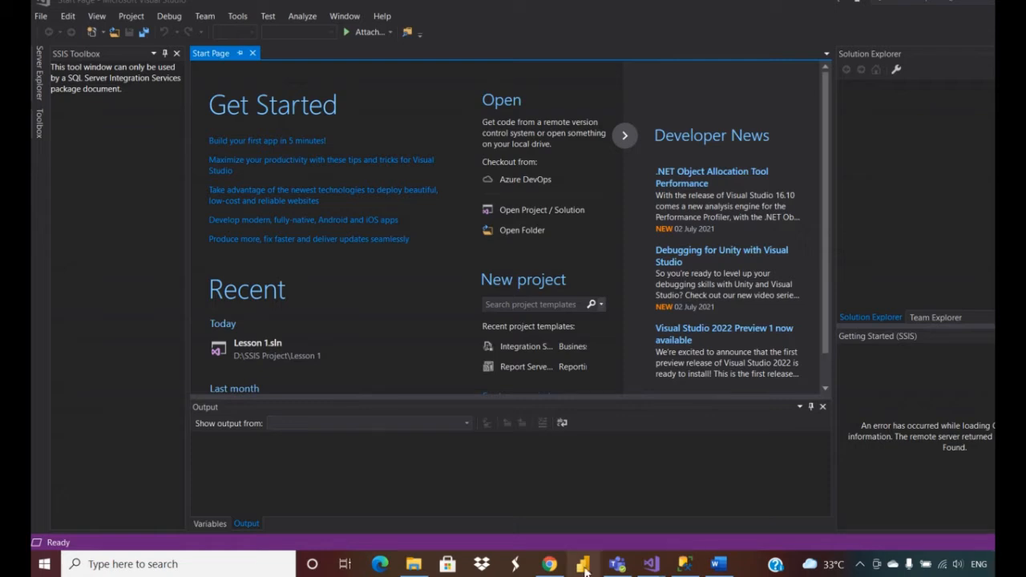
pyautogui.click(413, 563)
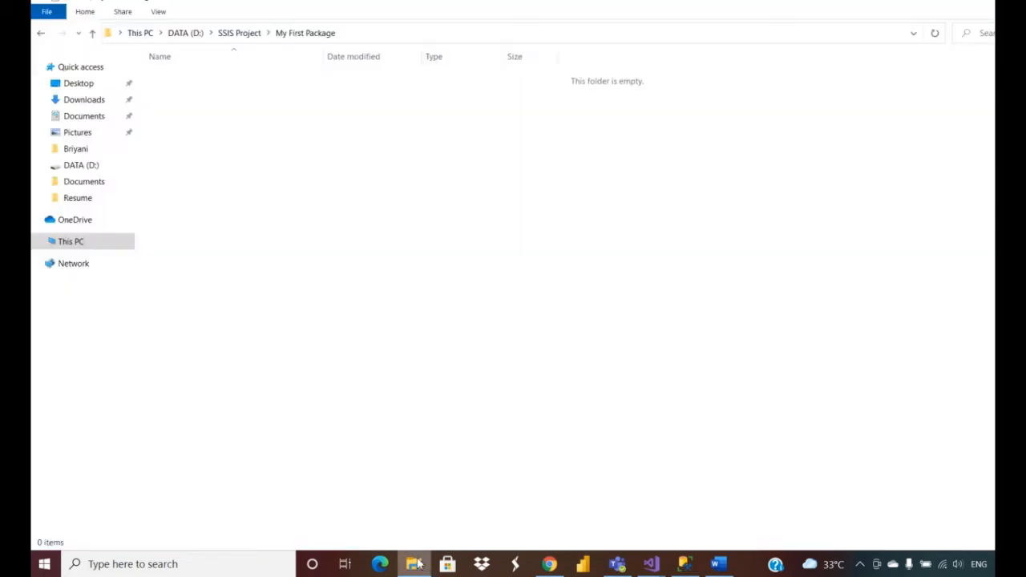
pyautogui.click(186, 34)
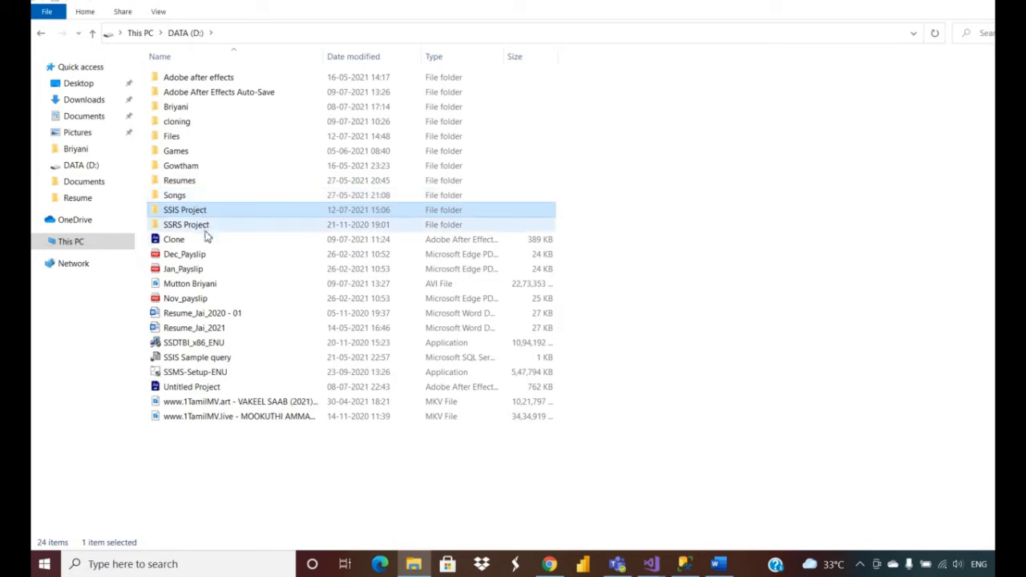
pyautogui.doubleClick(193, 142)
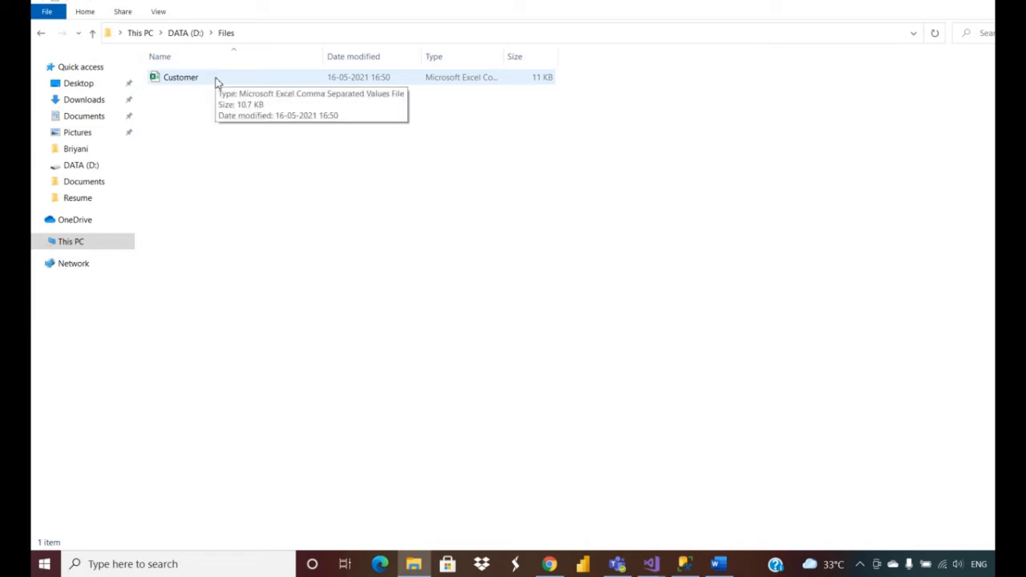
pyautogui.click(215, 81)
pyautogui.click(430, 186)
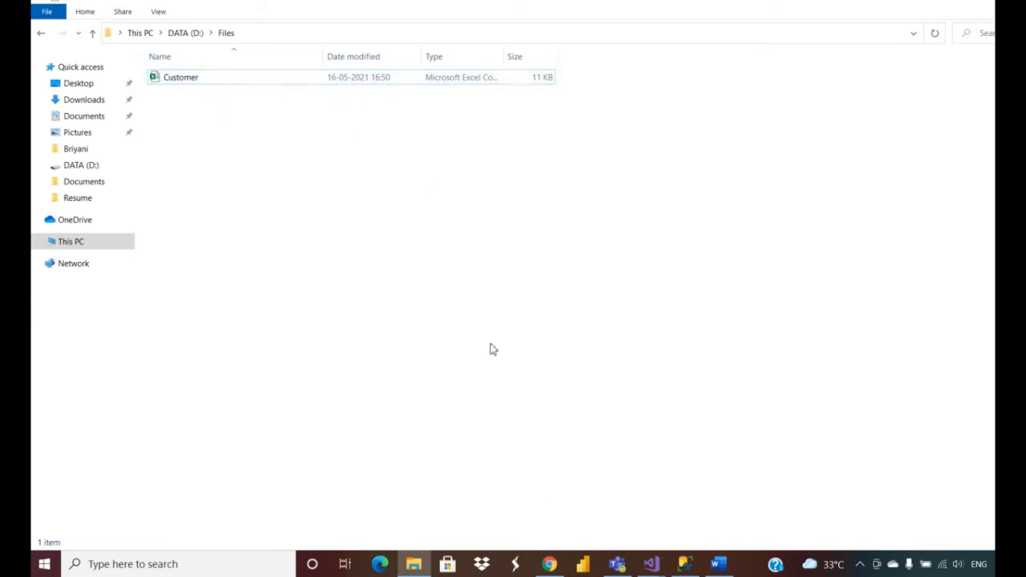
pyautogui.click(678, 566)
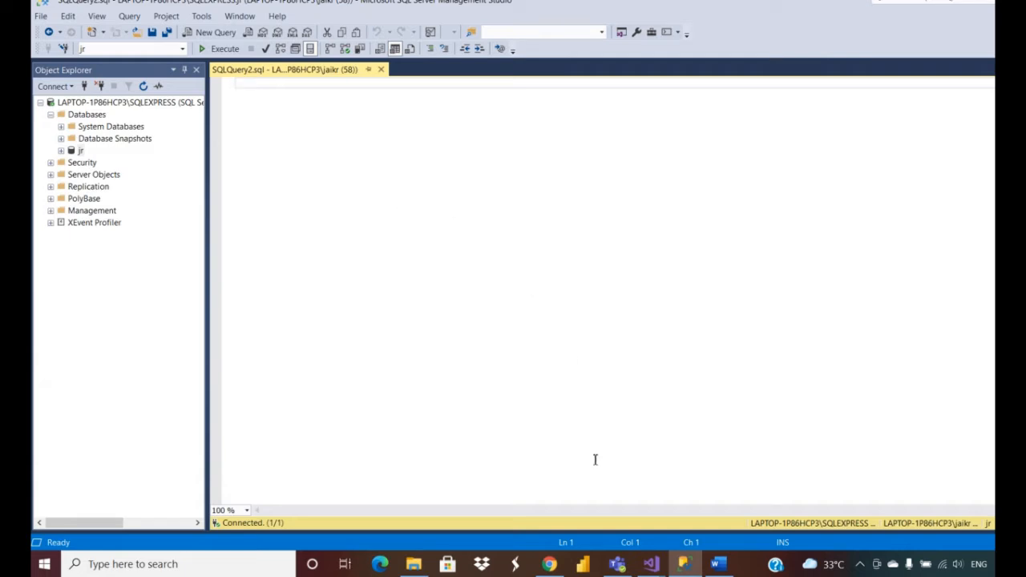
# Step: Switch to the Visual Studio Start Page window and start a new Integration Services Project located in D:\SSIS Project\My First Package
pyautogui.moveTo(653, 565)
pyautogui.click(726, 518)
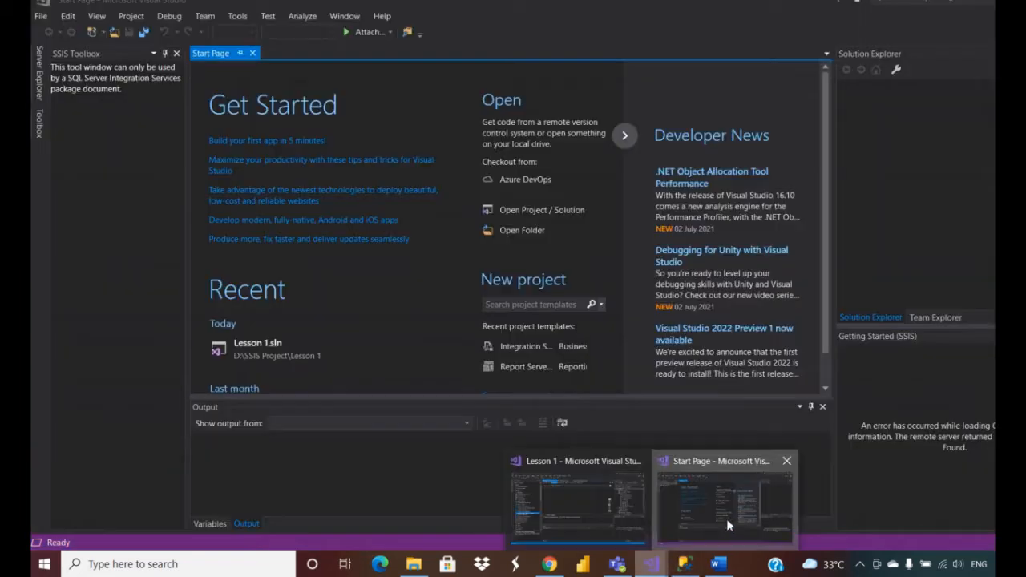
pyautogui.click(41, 17)
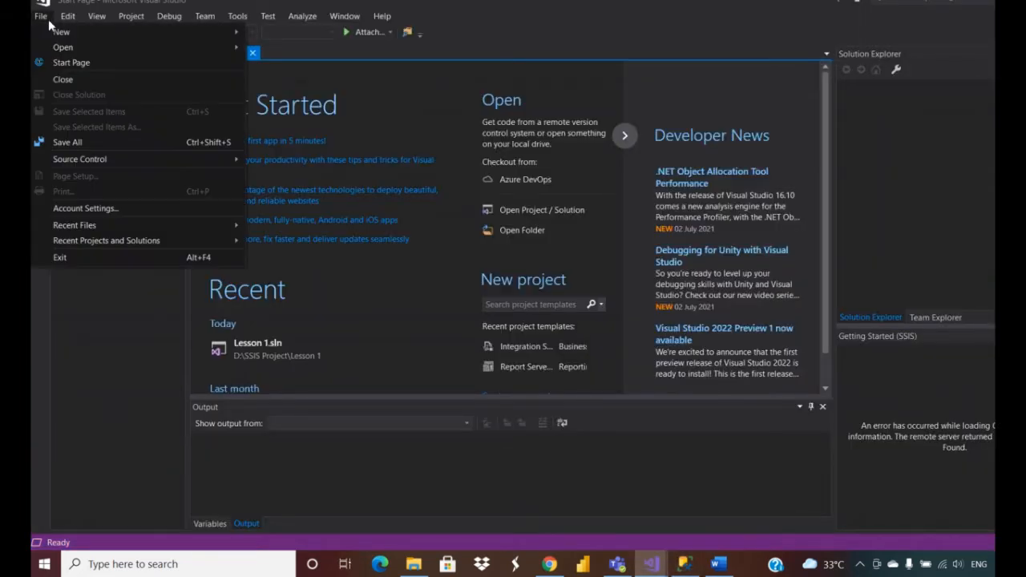
pyautogui.moveTo(156, 32)
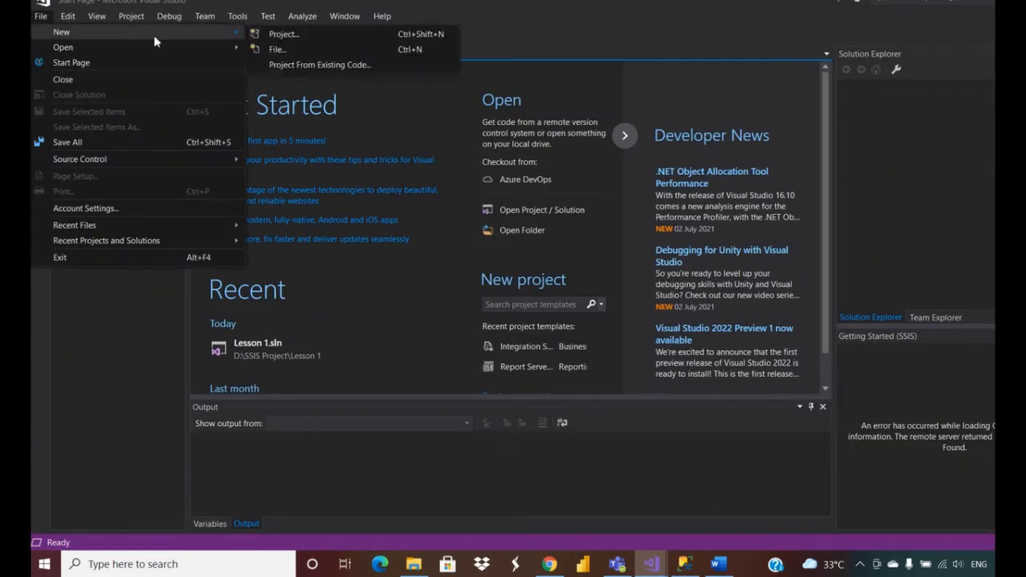
pyautogui.click(295, 33)
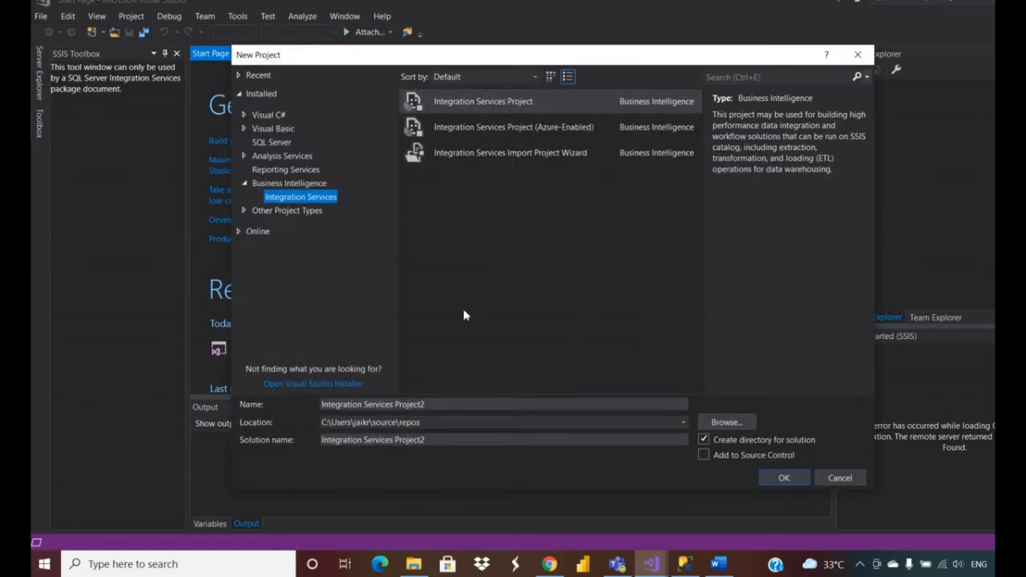
pyautogui.click(728, 423)
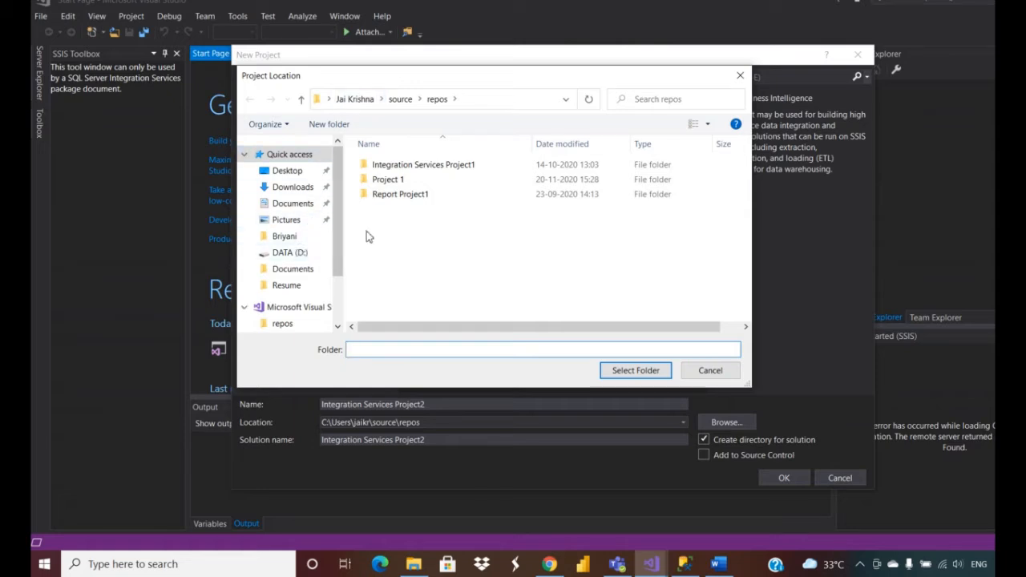
pyautogui.click(302, 253)
pyautogui.doubleClick(428, 305)
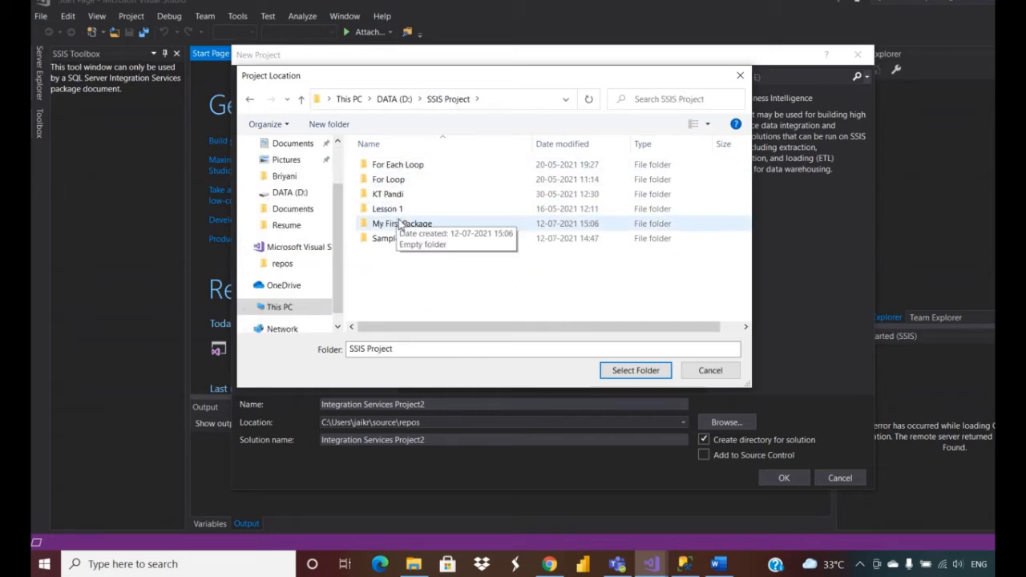
pyautogui.doubleClick(401, 224)
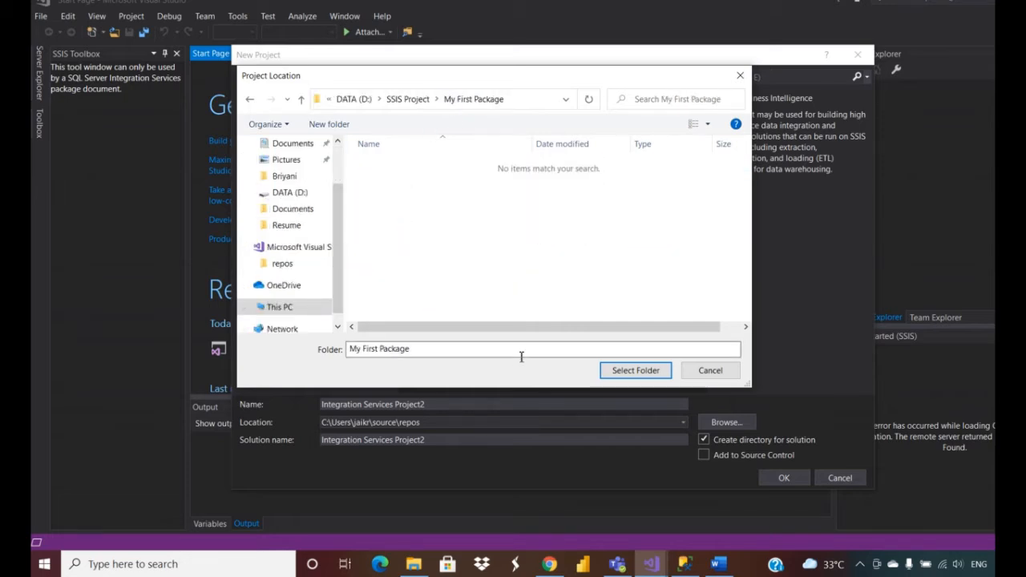
pyautogui.click(627, 371)
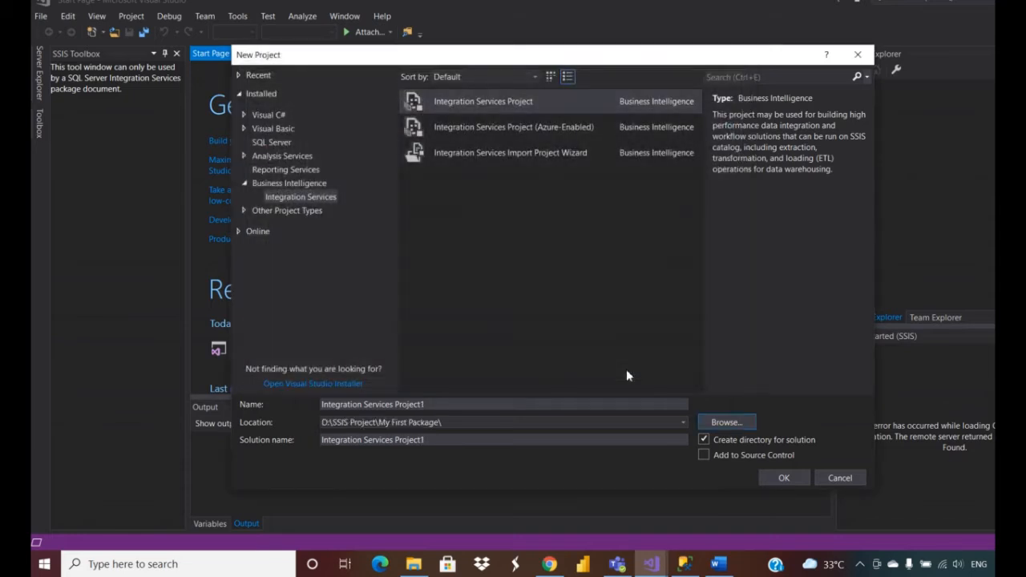
# Step: Name the new project MY First Package and create it
pyautogui.click(499, 408)
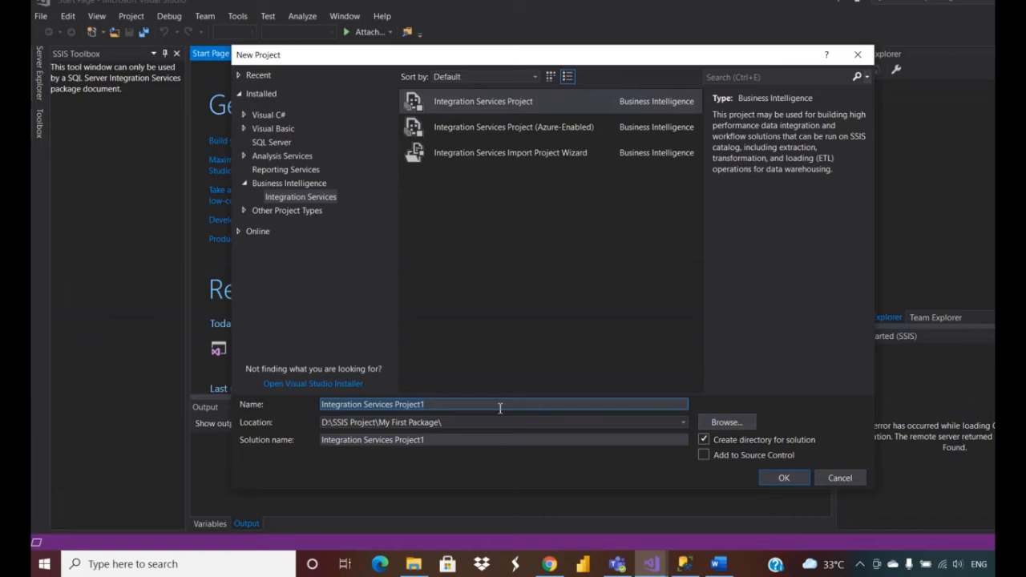
pyautogui.write('MY')
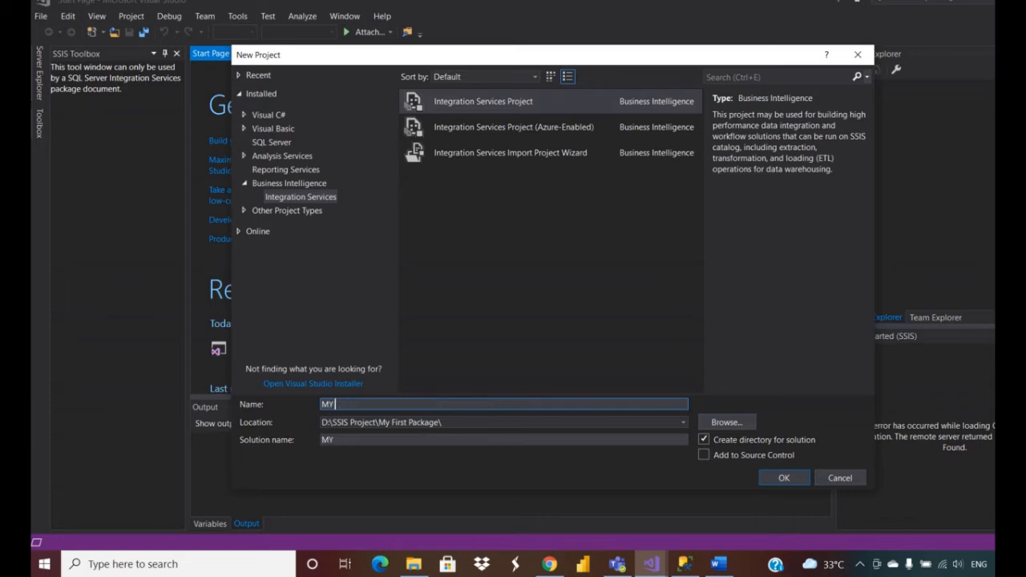
pyautogui.write(' First Package')
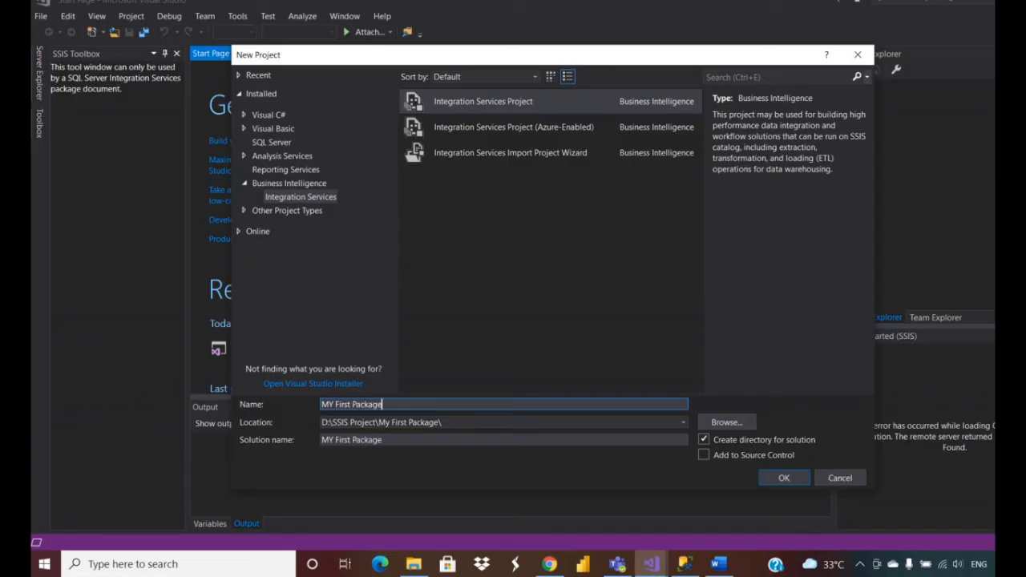
pyautogui.click(784, 485)
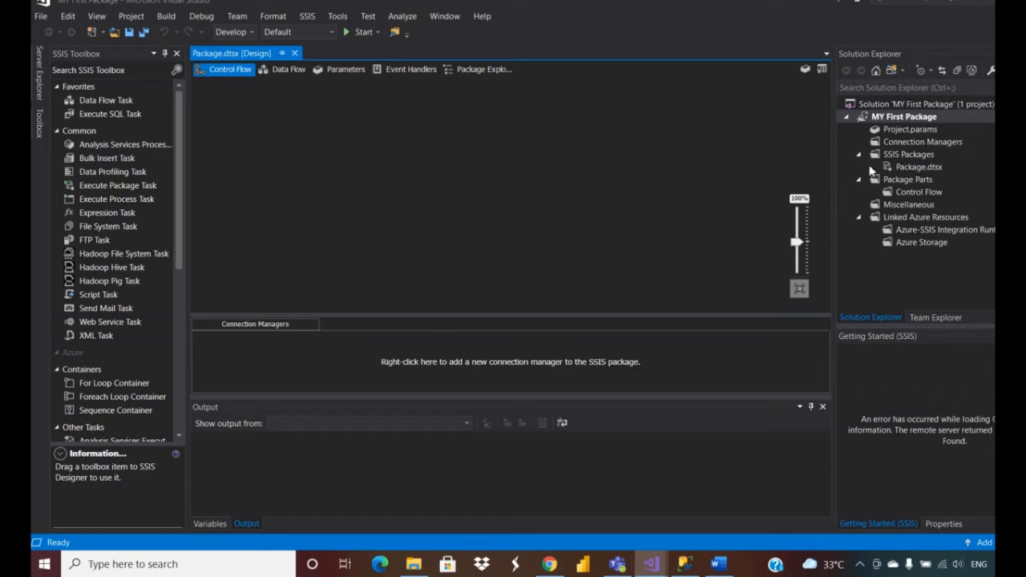
# Step: Rename the default package under SSIS Packages as Basic Load.dtsx
pyautogui.click(920, 173)
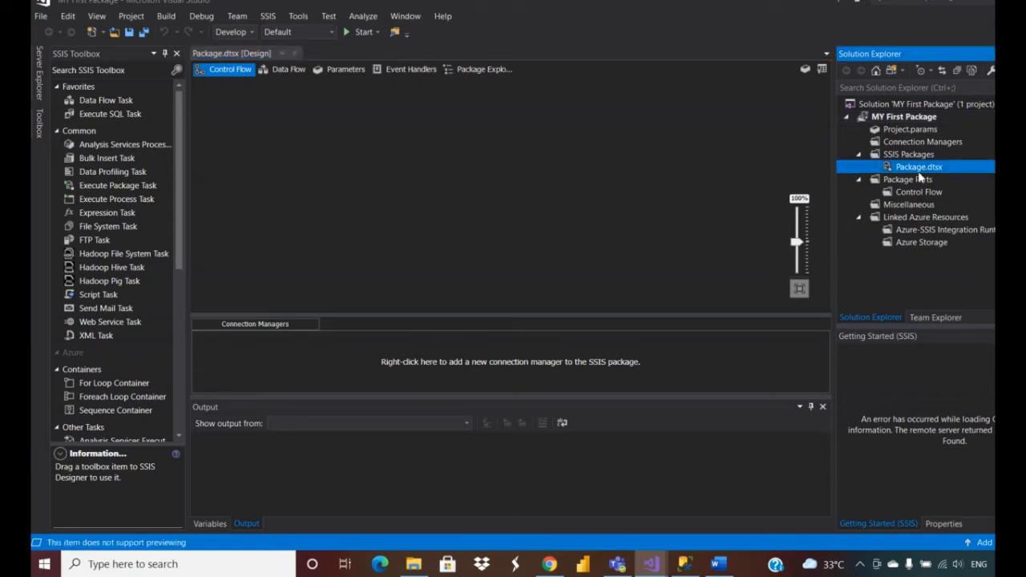
pyautogui.click(920, 175)
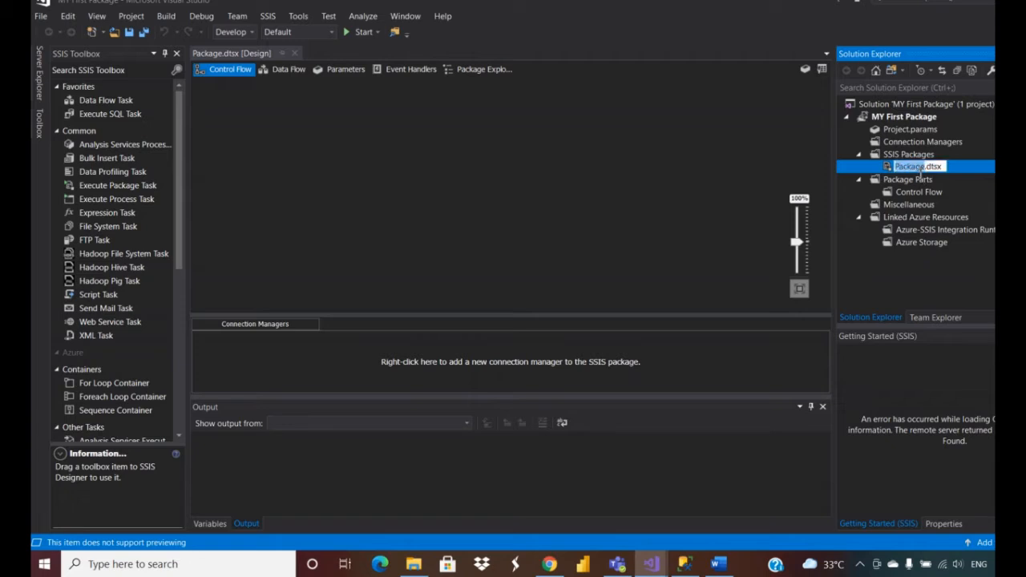
pyautogui.press('BackSpace')
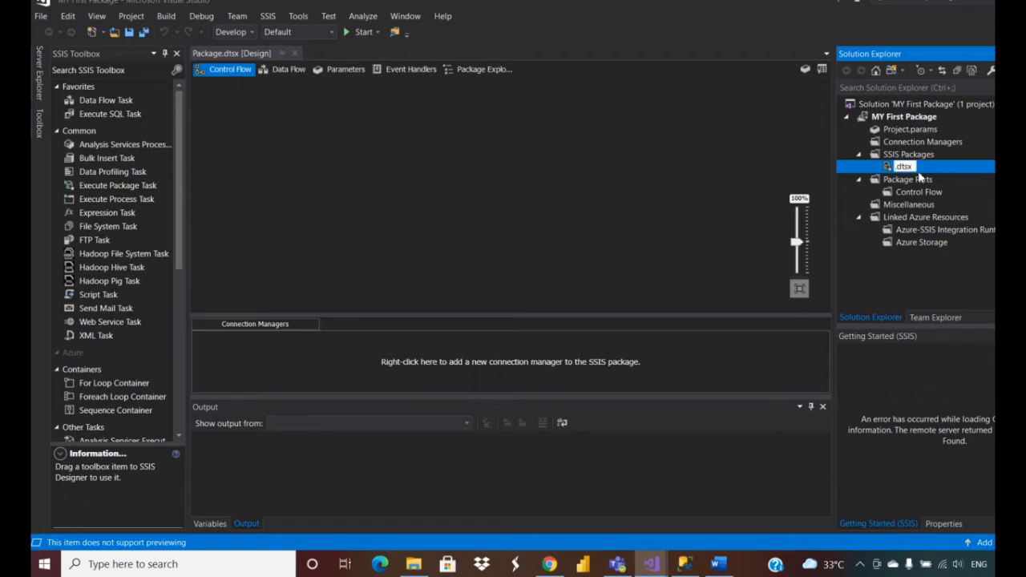
pyautogui.write('Basic Load')
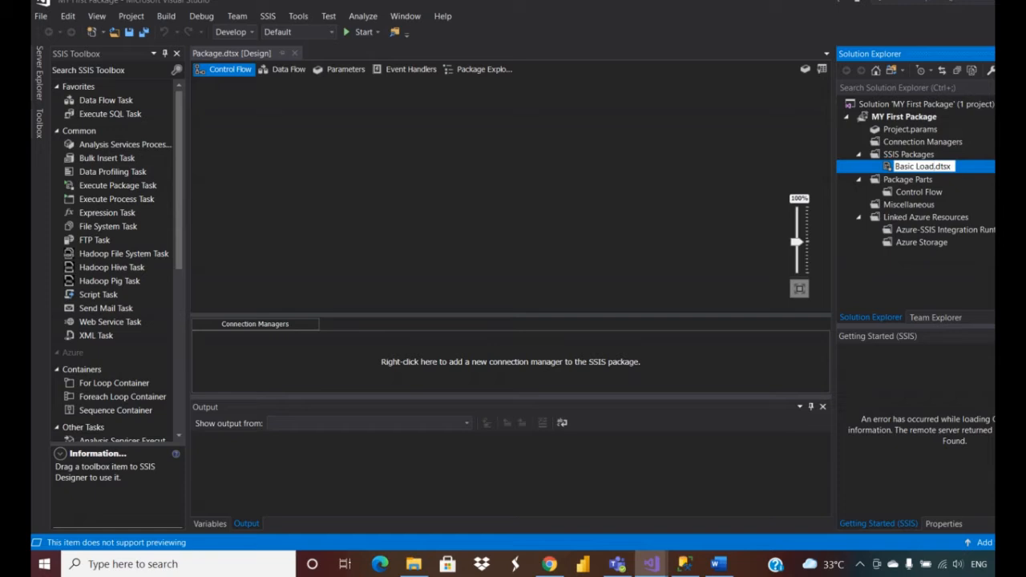
pyautogui.press('Return')
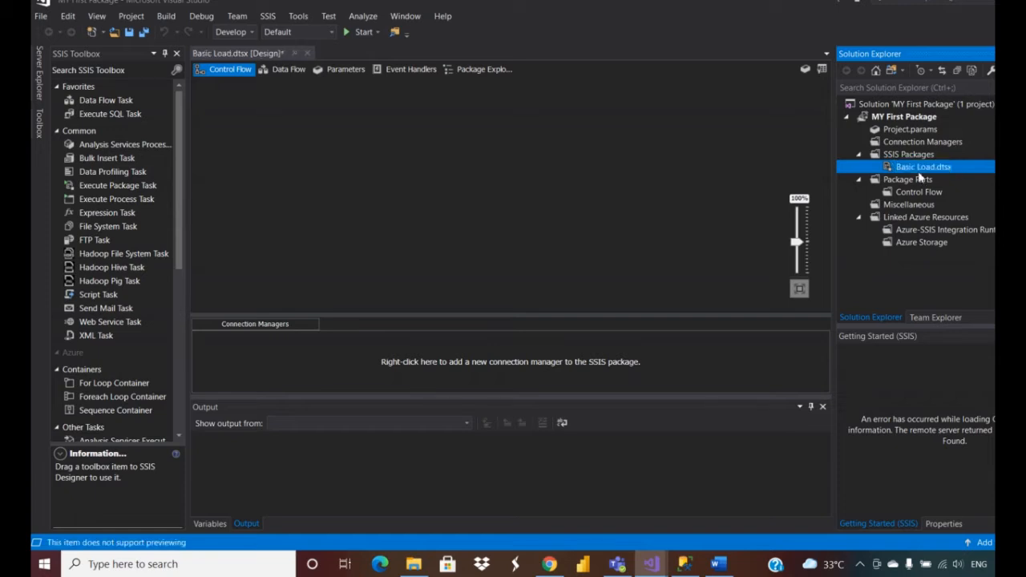
pyautogui.click(397, 222)
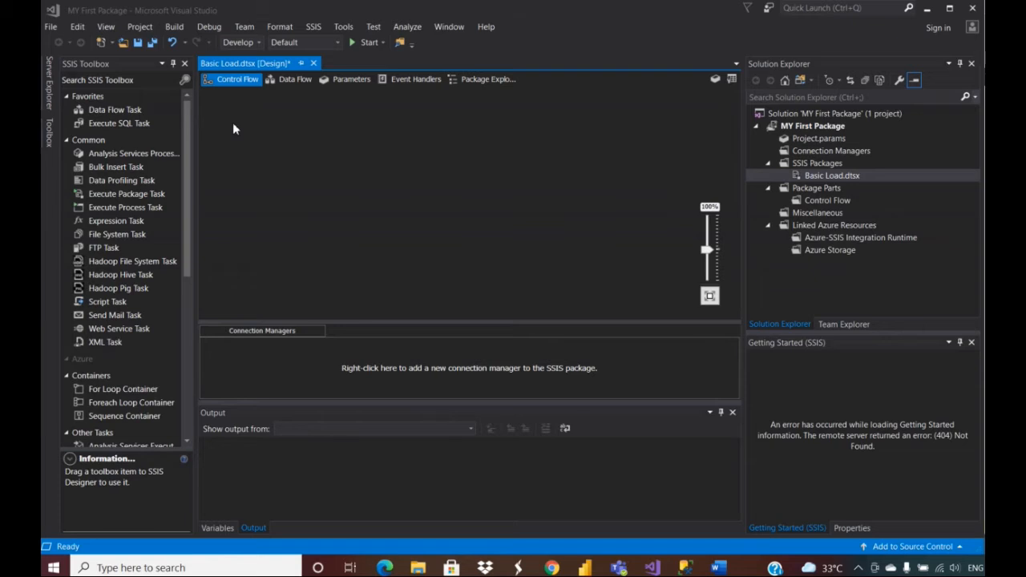
# Step: Add a Bulk Insert Task to the control flow, with an Execute Package Task placed directly below it
pyautogui.click(125, 168)
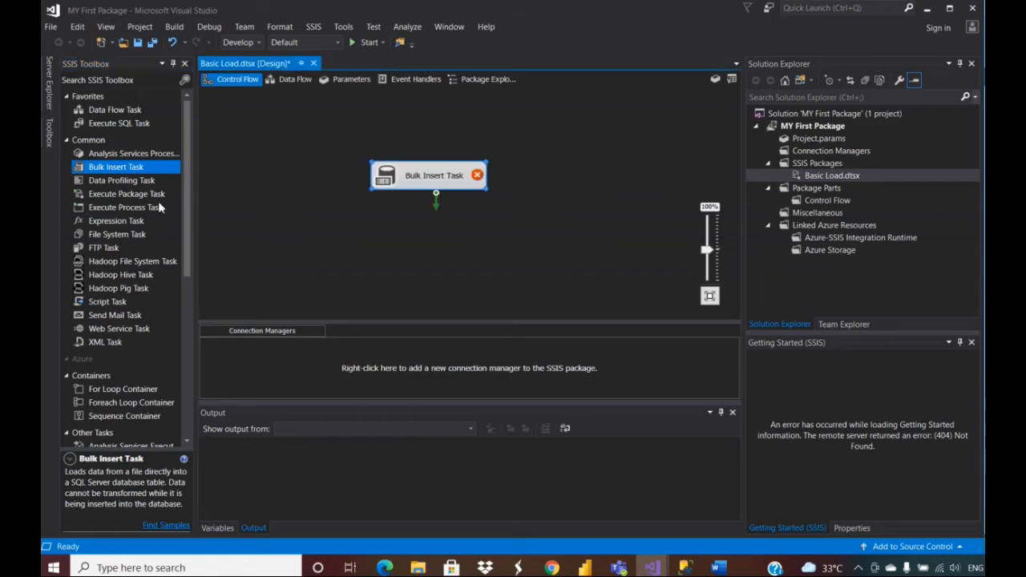
pyautogui.click(125, 194)
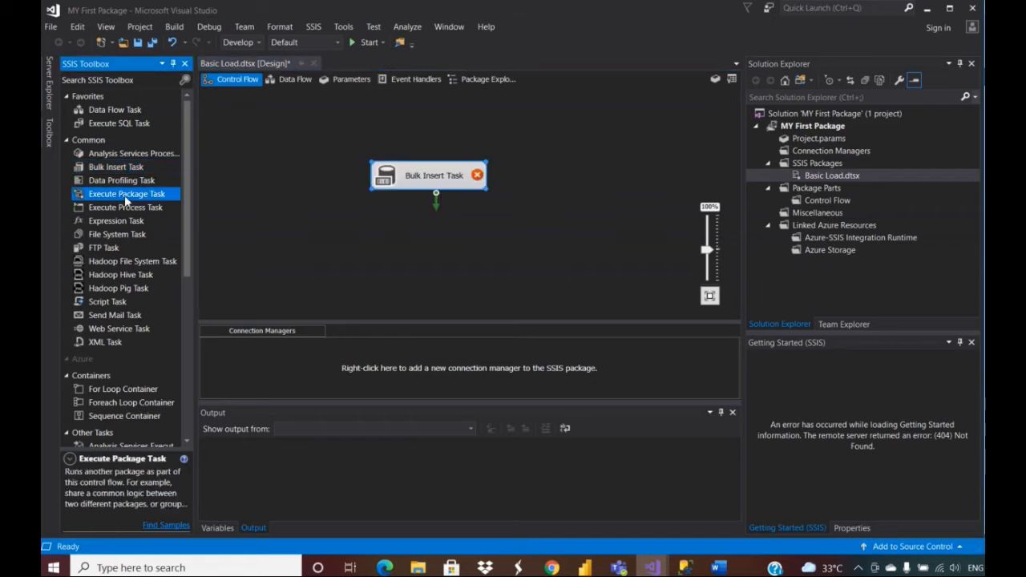
pyautogui.click(443, 237)
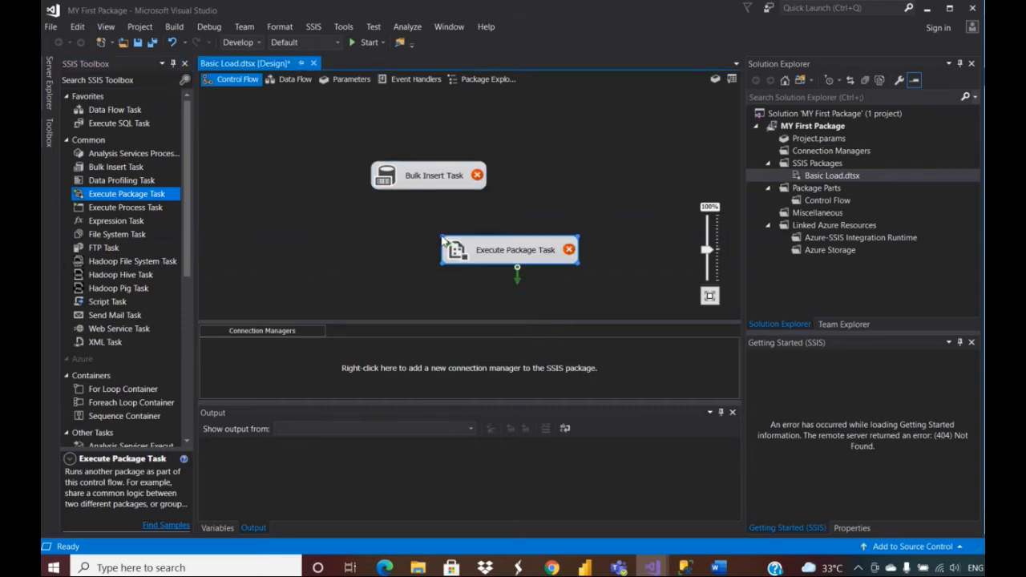
pyautogui.moveTo(491, 254); pyautogui.dragTo(408, 231)
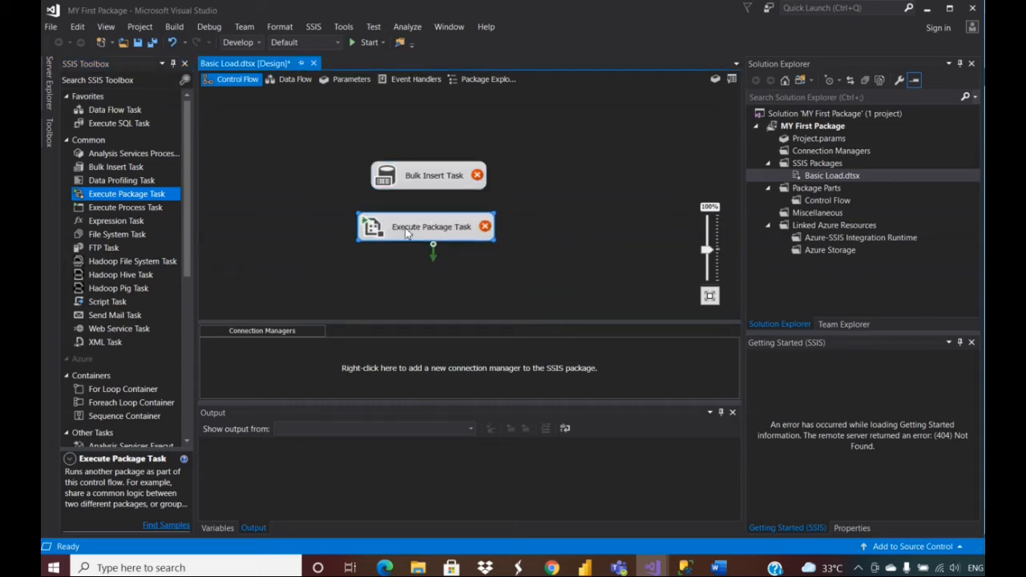
# Step: Add a File System Task to the control flow, delete its duplicate, and place the remaining one above the Bulk Insert Task
pyautogui.doubleClick(126, 231)
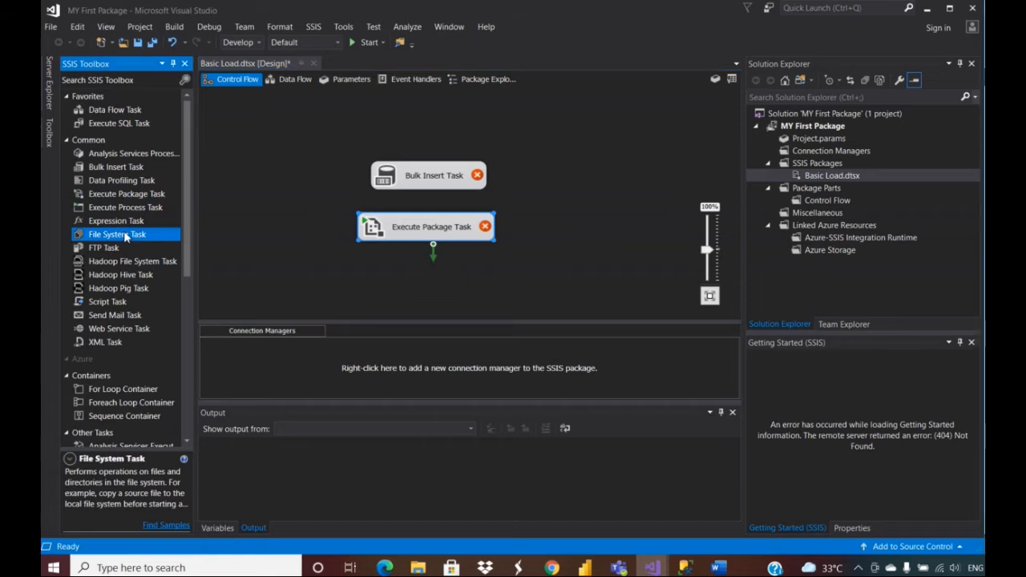
pyautogui.click(417, 277)
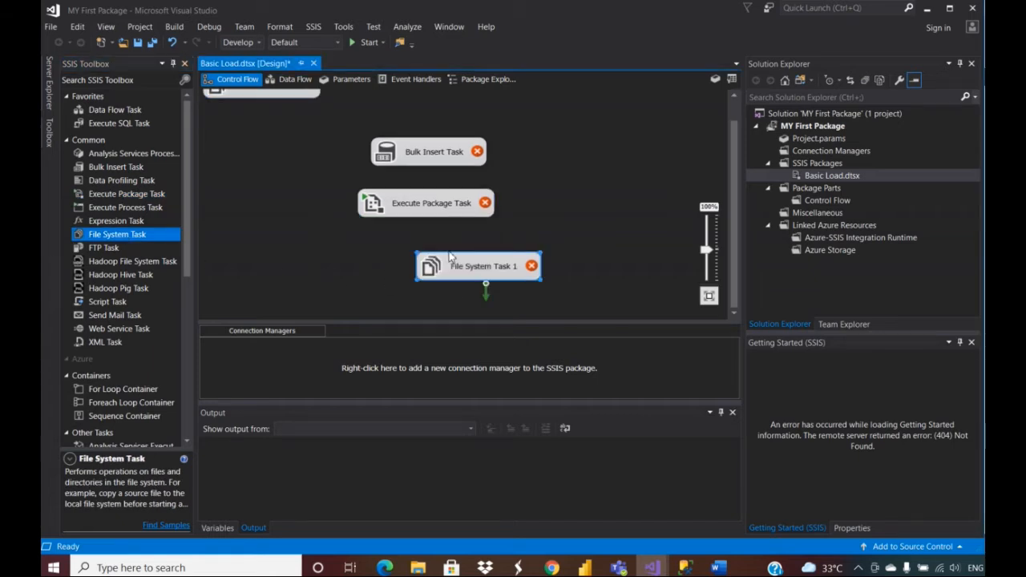
pyautogui.press('Delete')
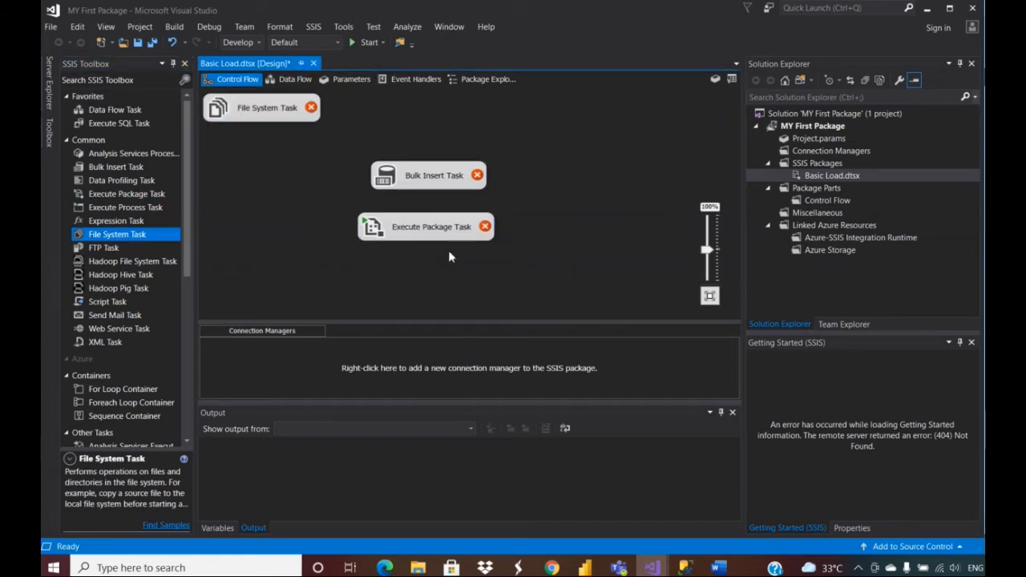
pyautogui.click(279, 117)
pyautogui.moveTo(279, 117); pyautogui.dragTo(433, 137)
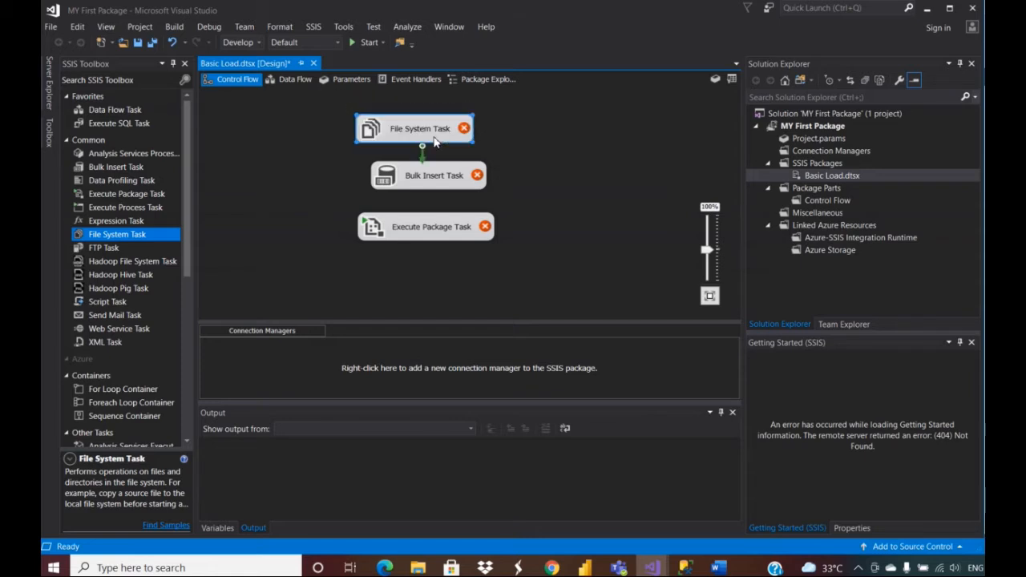
# Step: Add a Data Flow Task to the control flow and place it directly below the Execute Package Task
pyautogui.click(112, 112)
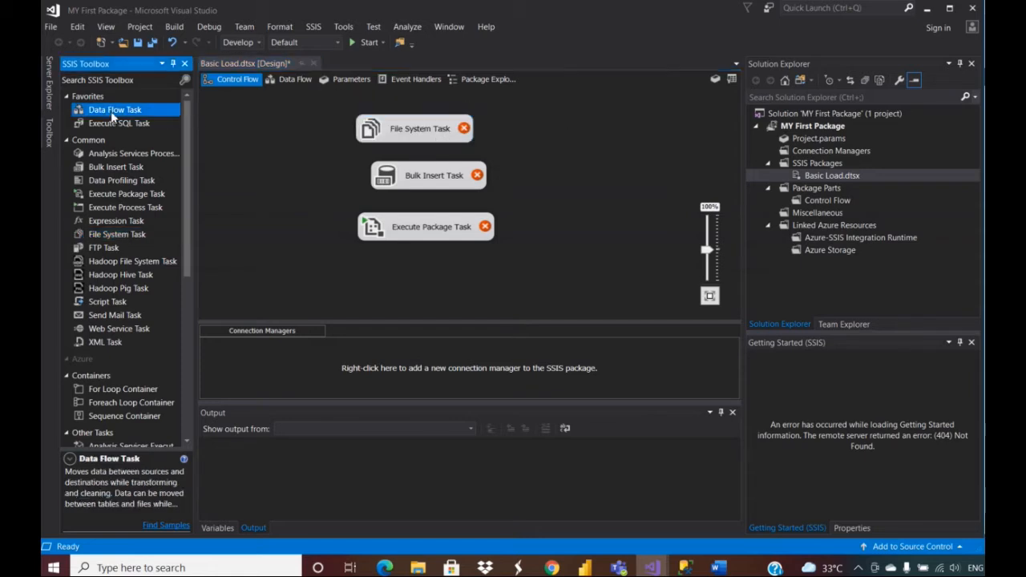
pyautogui.moveTo(113, 117); pyautogui.dragTo(456, 288)
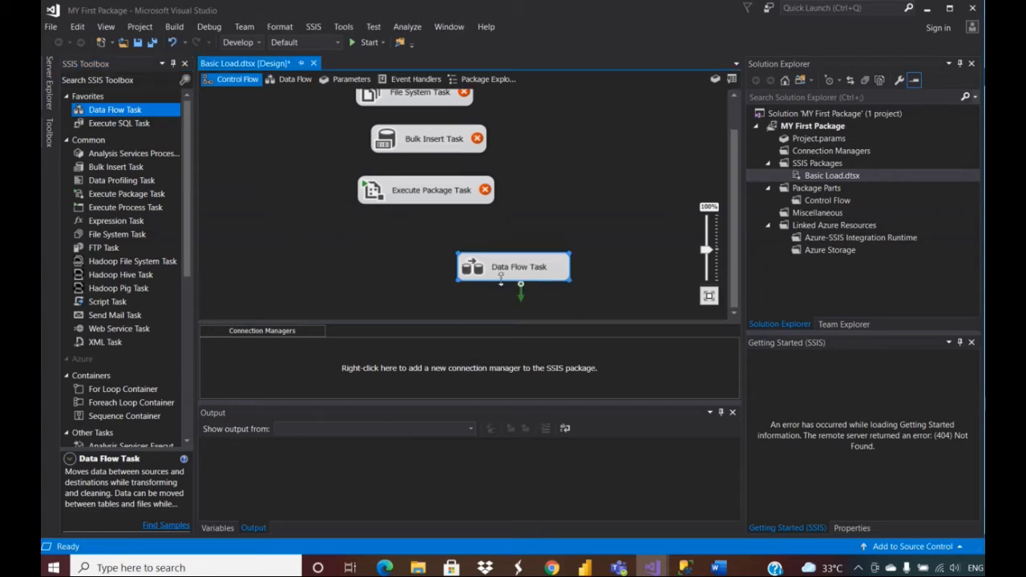
pyautogui.moveTo(518, 277); pyautogui.dragTo(425, 263)
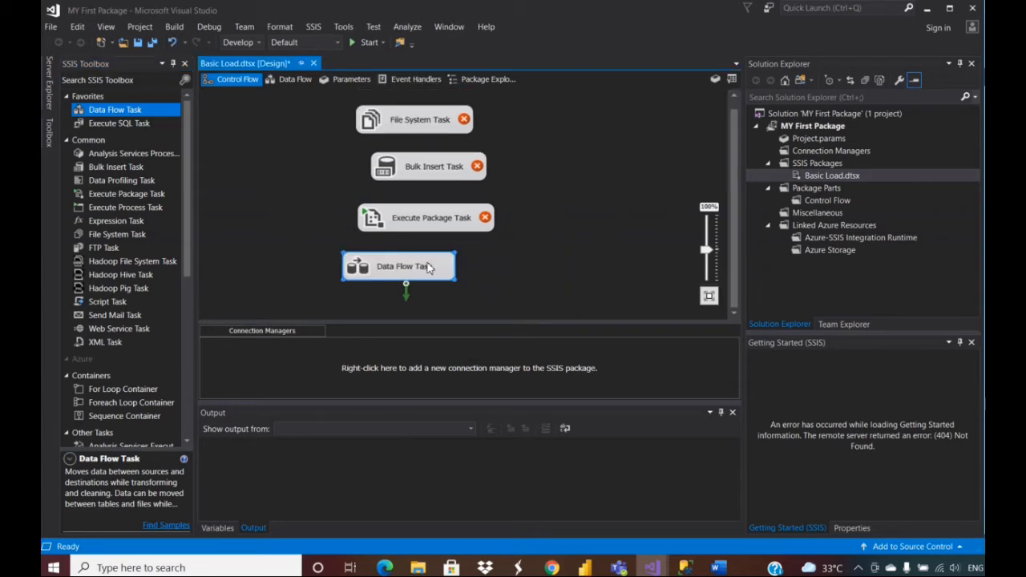
# Step: Examine the data flow components available for the Data Flow Task and return to the tasks in the control flow
pyautogui.doubleClick(427, 267)
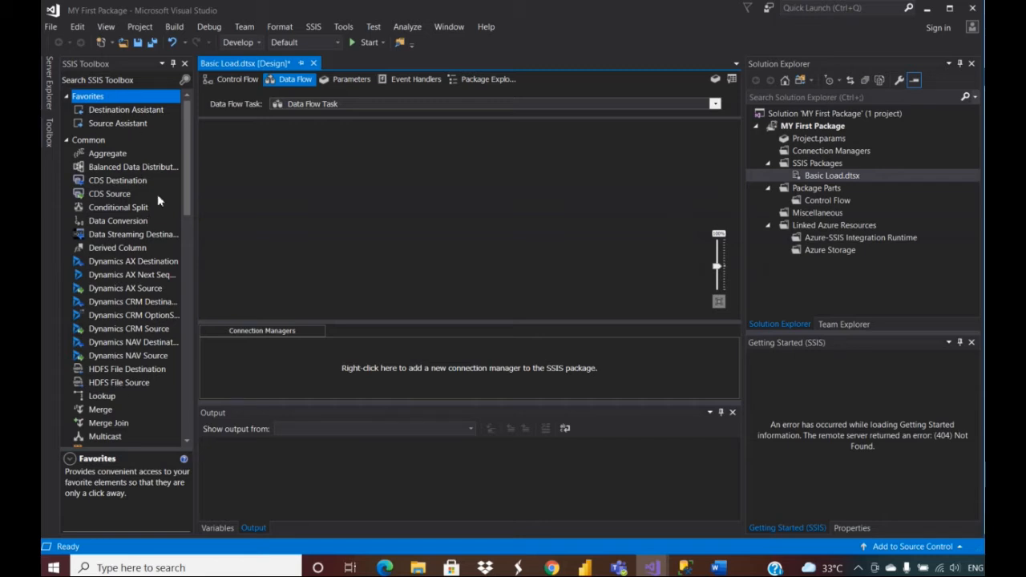
pyautogui.moveTo(188, 159); pyautogui.dragTo(188, 189)
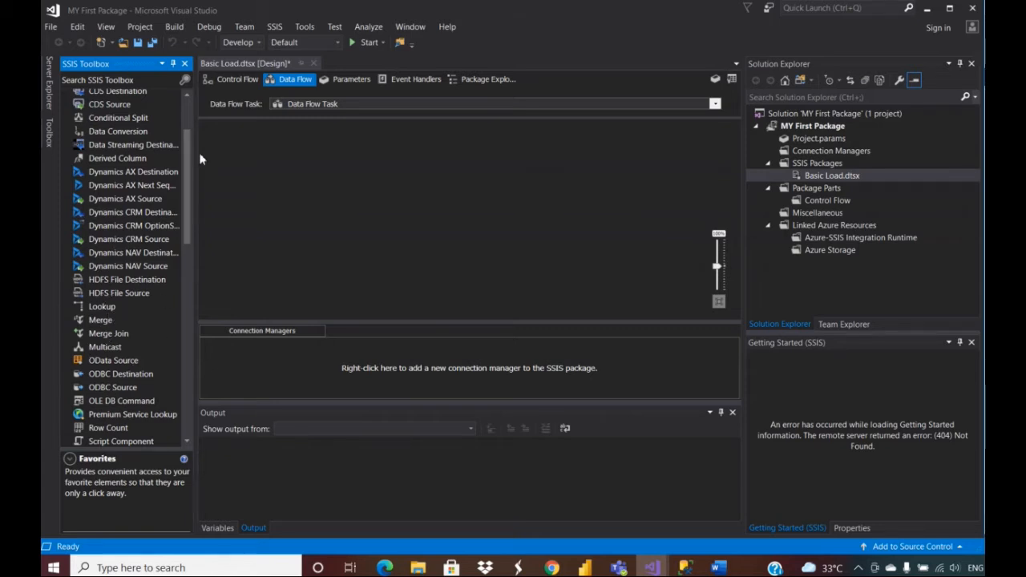
pyautogui.moveTo(187, 160); pyautogui.dragTo(176, 113)
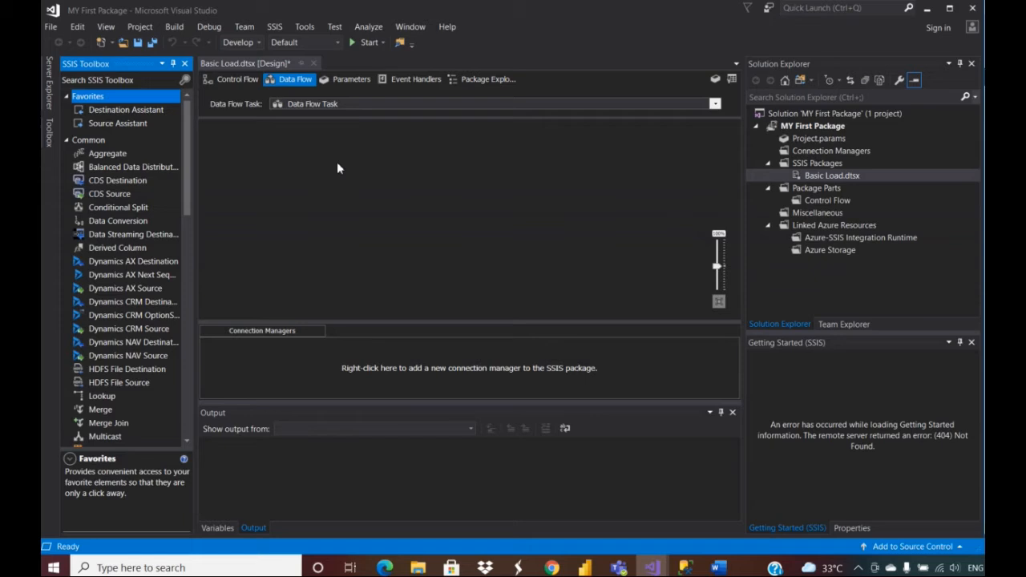
pyautogui.click(236, 79)
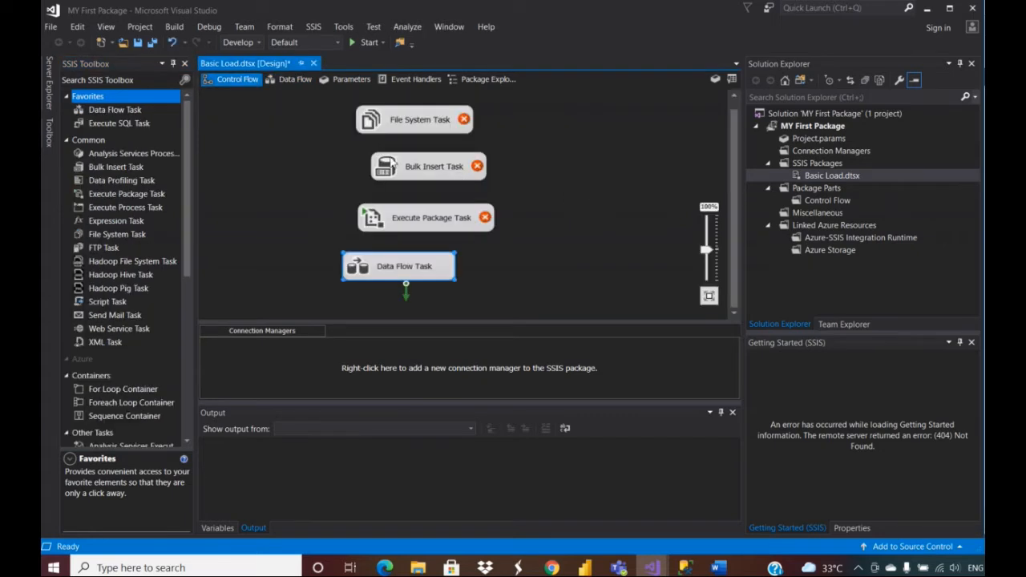
pyautogui.click(541, 304)
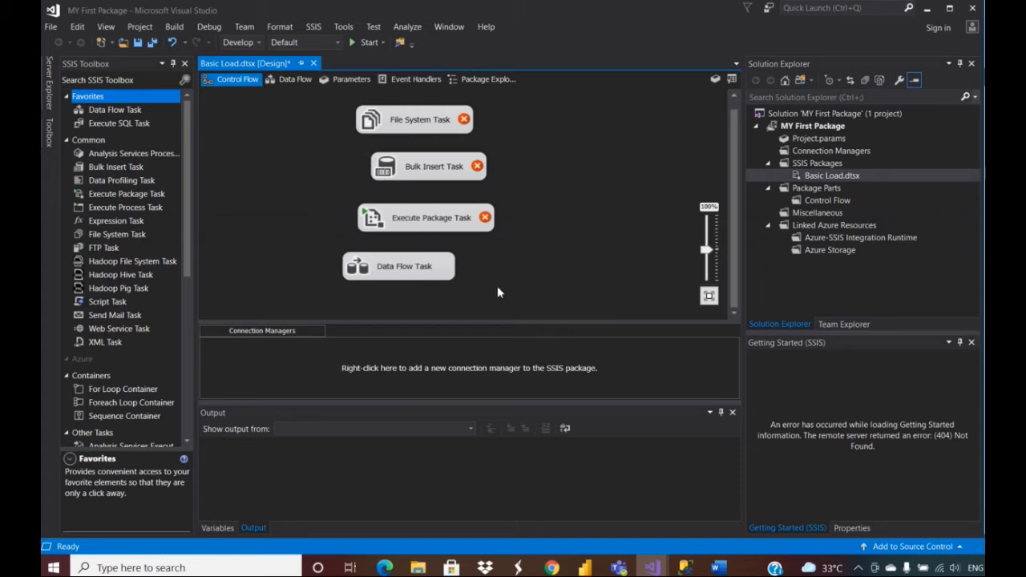
pyautogui.moveTo(497, 286); pyautogui.dragTo(357, 105)
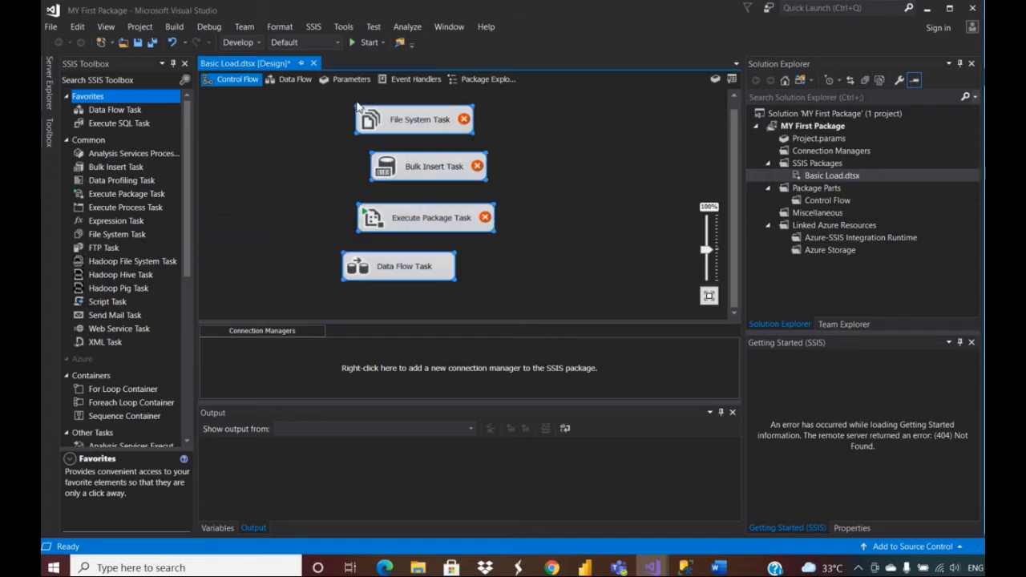
pyautogui.click(282, 81)
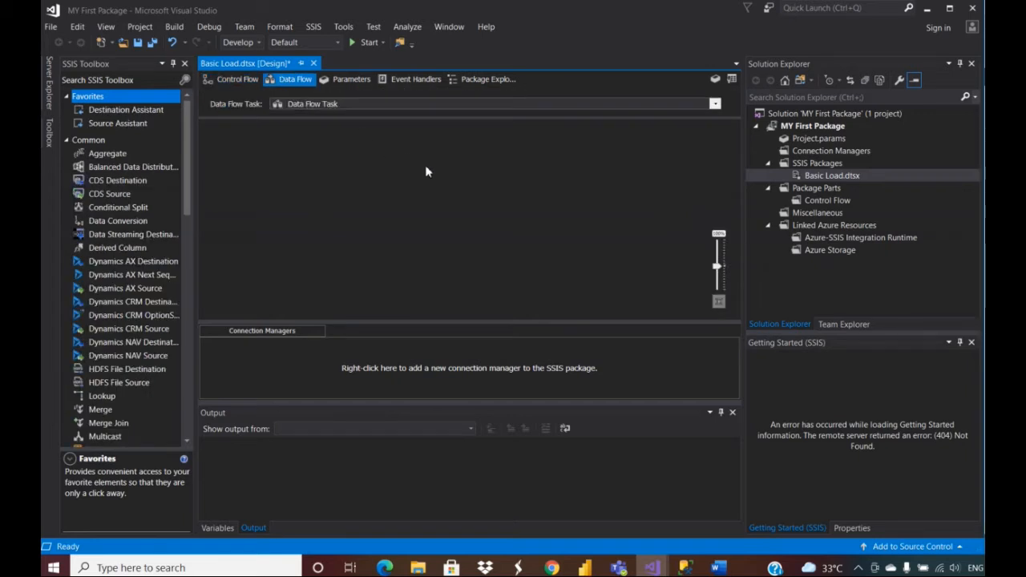
pyautogui.moveTo(127, 122); pyautogui.dragTo(414, 167)
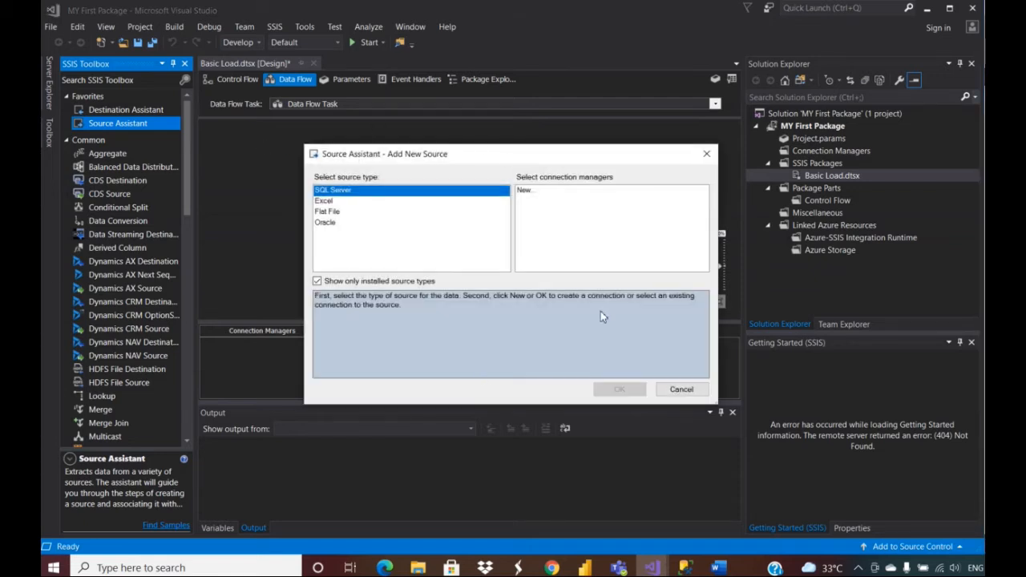
pyautogui.click(533, 193)
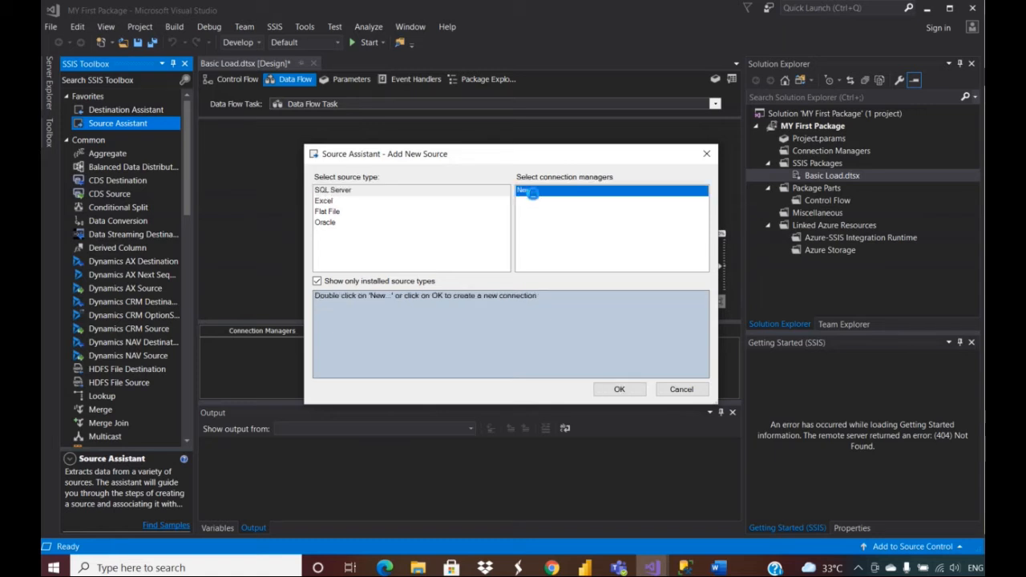
pyautogui.doubleClick(532, 192)
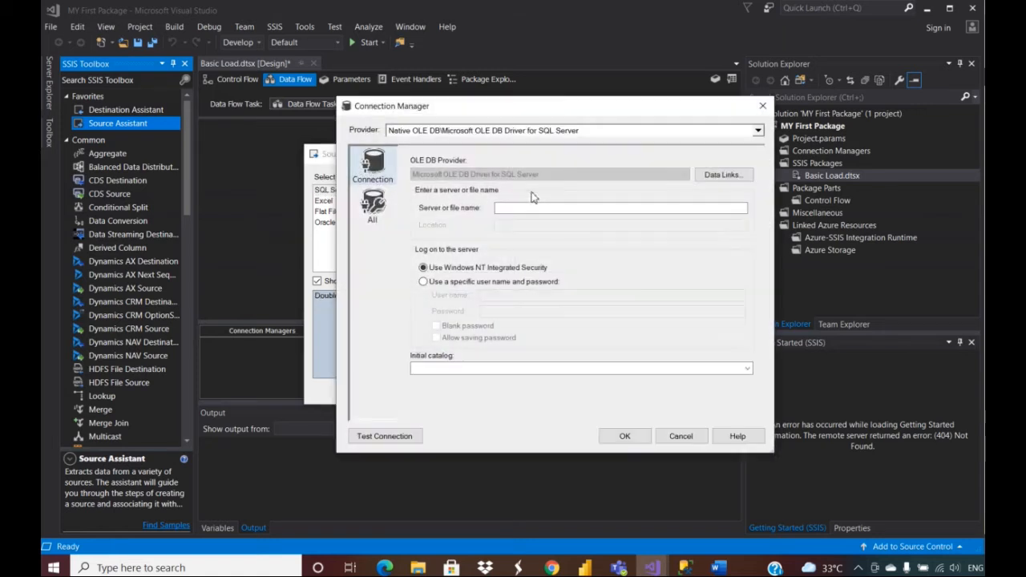
pyautogui.click(764, 104)
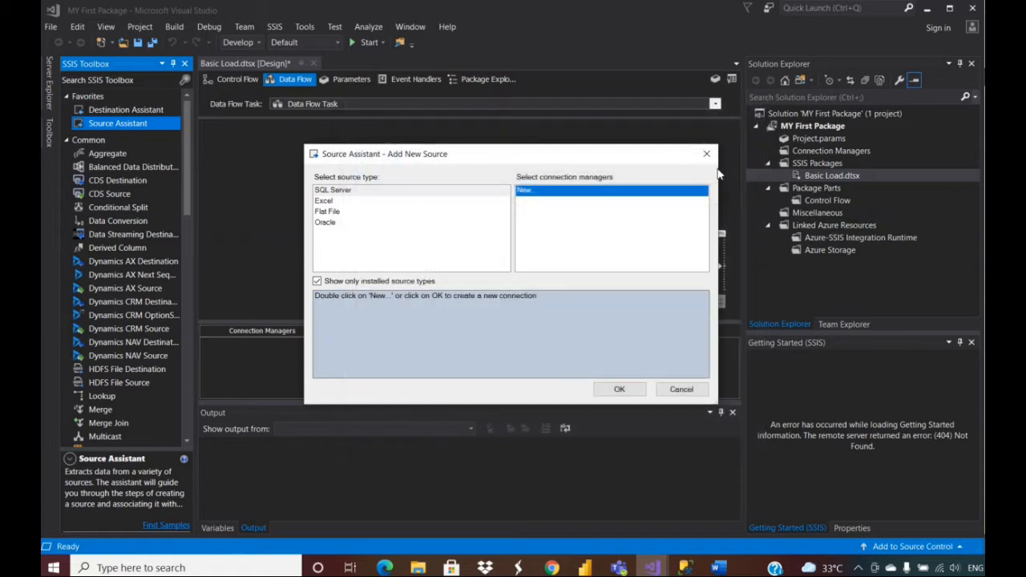
pyautogui.click(710, 153)
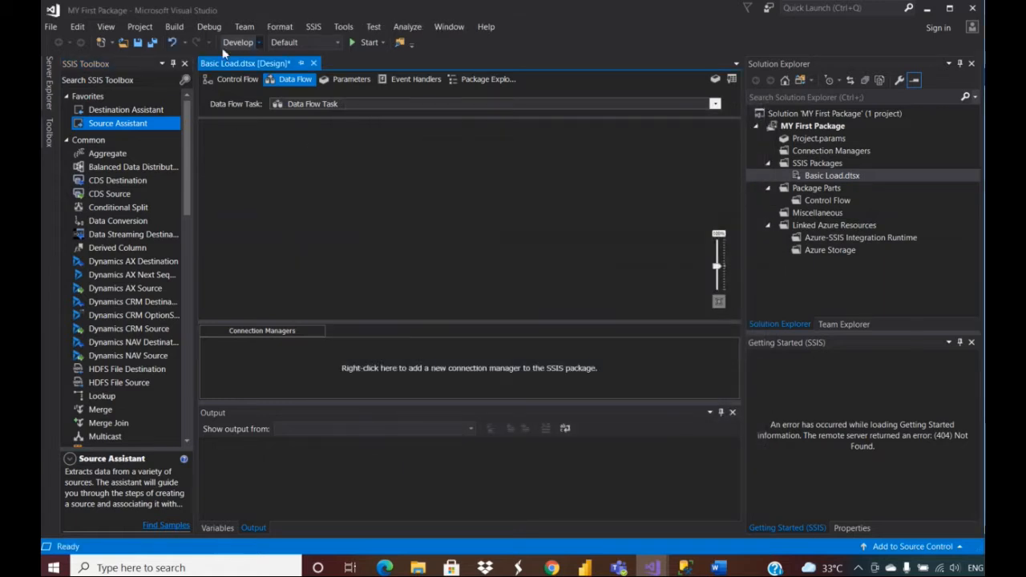
# Step: Delete all four tasks from the control flow of the Basic Load package
pyautogui.click(223, 82)
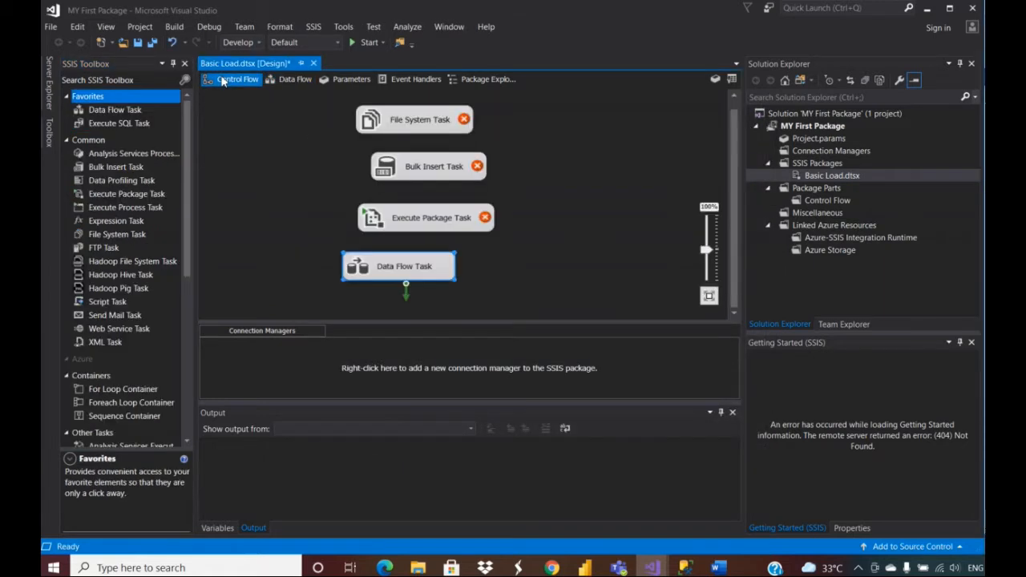
pyautogui.click(511, 298)
pyautogui.moveTo(512, 298); pyautogui.dragTo(354, 115)
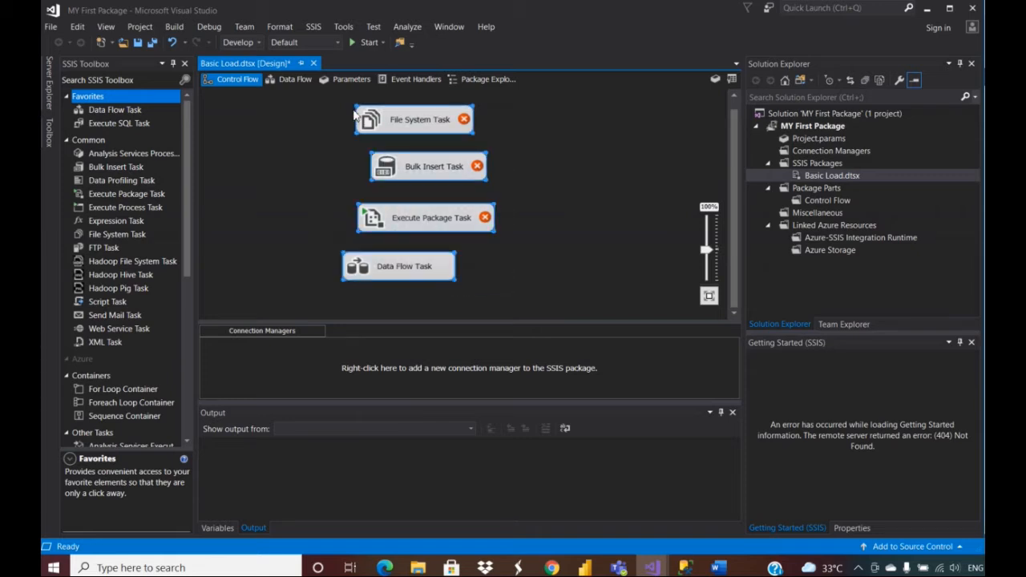
pyautogui.press('Delete')
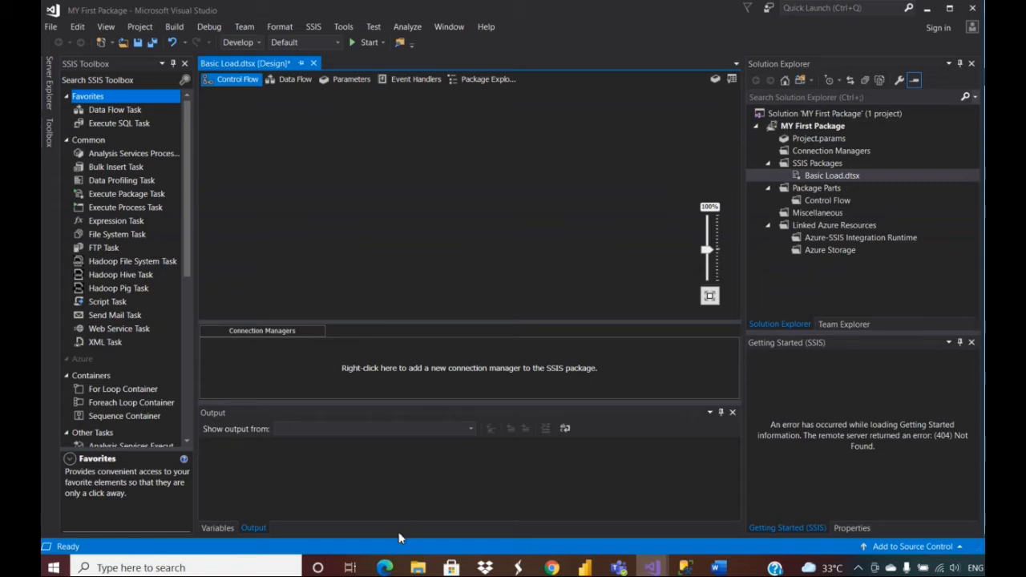
# Step: Look at the Files folder on drive D in File Explorer, and return to the MY First Package project in Visual Studio
pyautogui.click(418, 568)
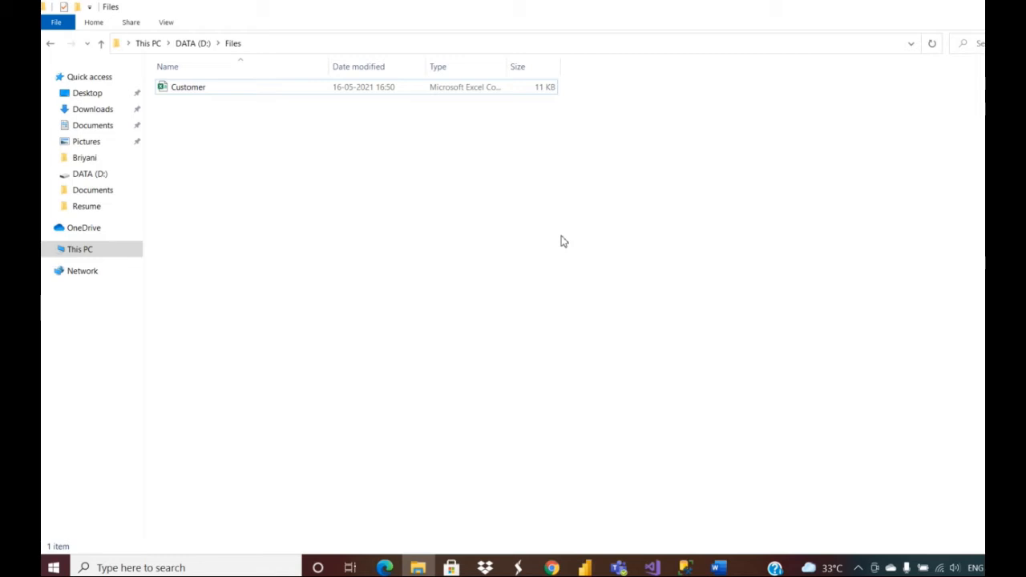
pyautogui.click(654, 568)
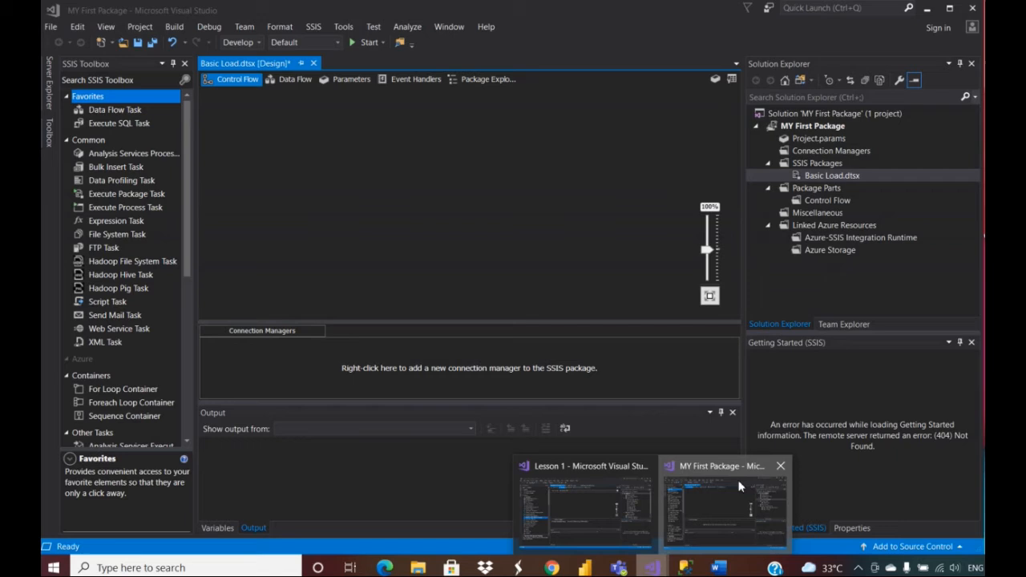
pyautogui.click(739, 485)
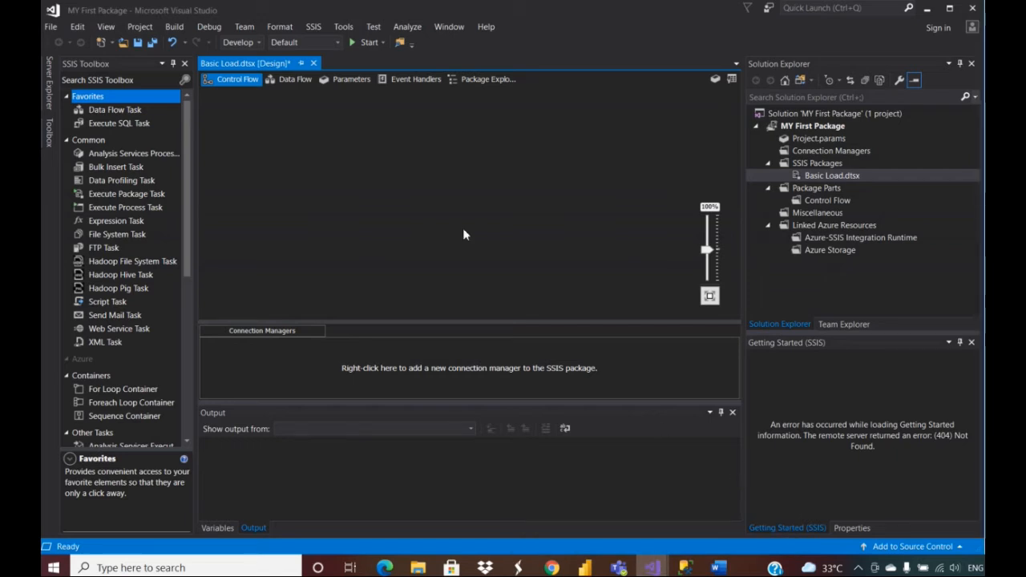
# Step: Add a Data Flow Task near the top centre of the empty control flow
pyautogui.click(111, 113)
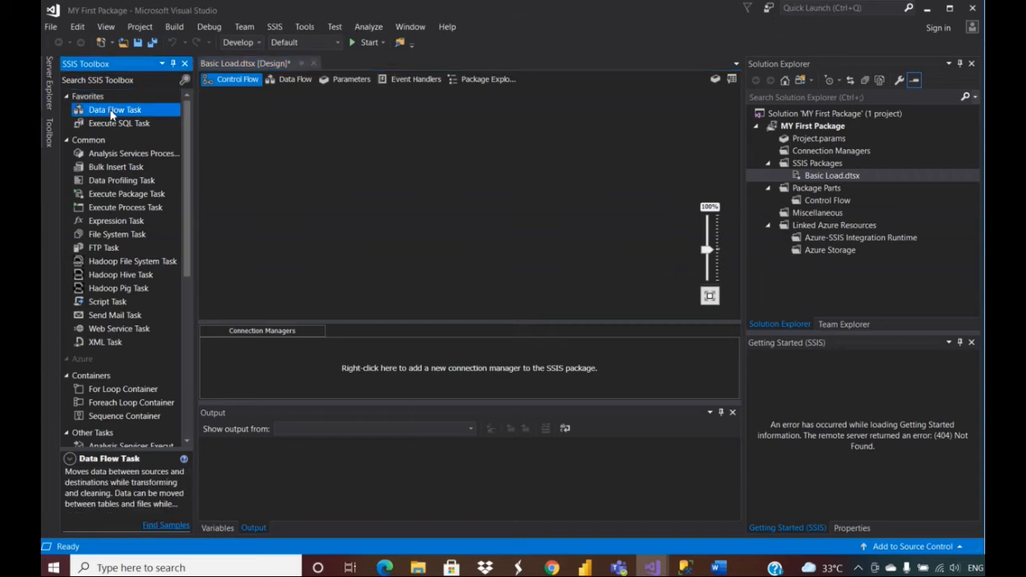
pyautogui.moveTo(111, 115); pyautogui.dragTo(360, 135)
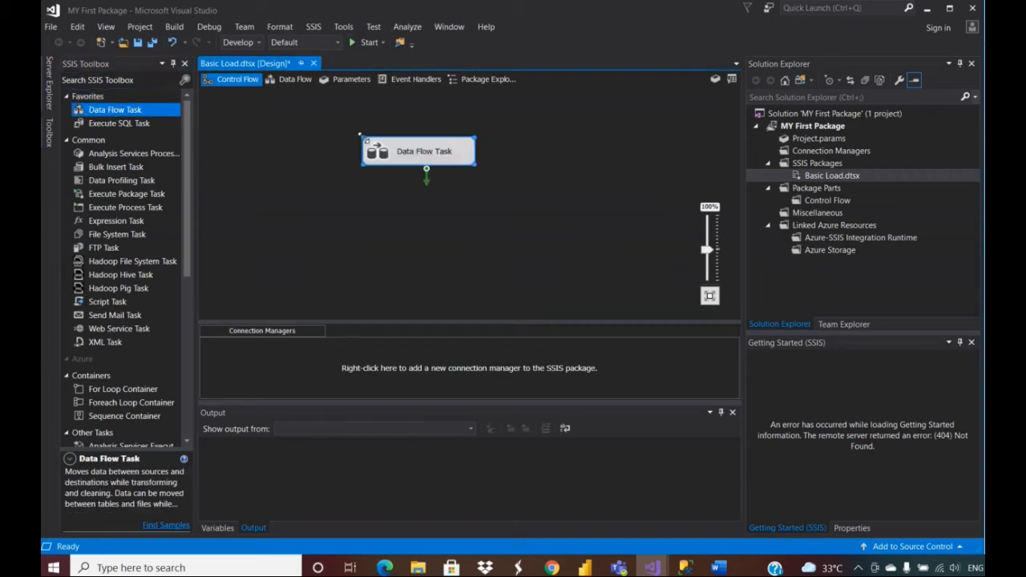
pyautogui.click(521, 165)
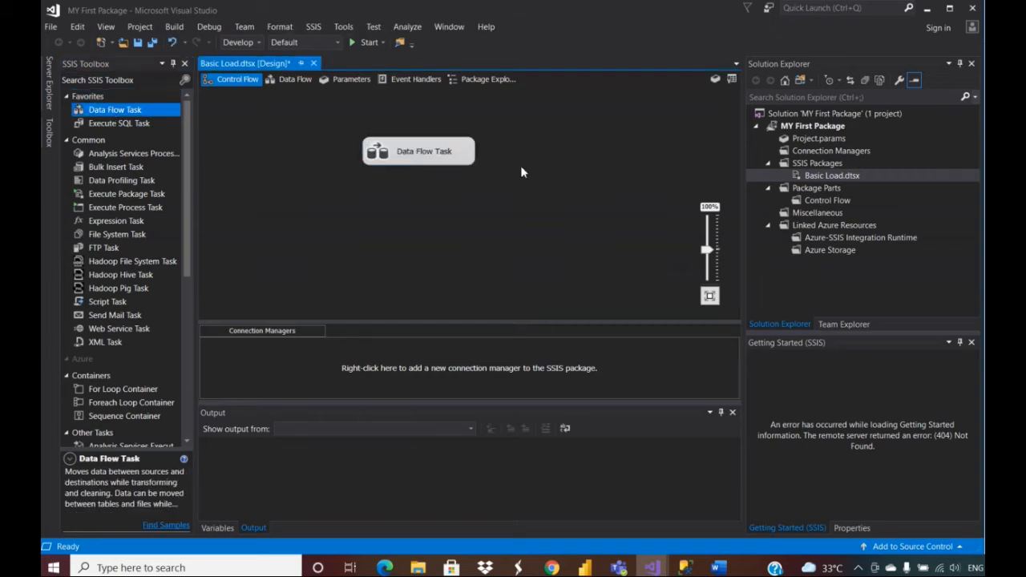
# Step: Open the Data Flow Task's data flow and add a Flat File Source from Other Sources near the top of it
pyautogui.doubleClick(407, 158)
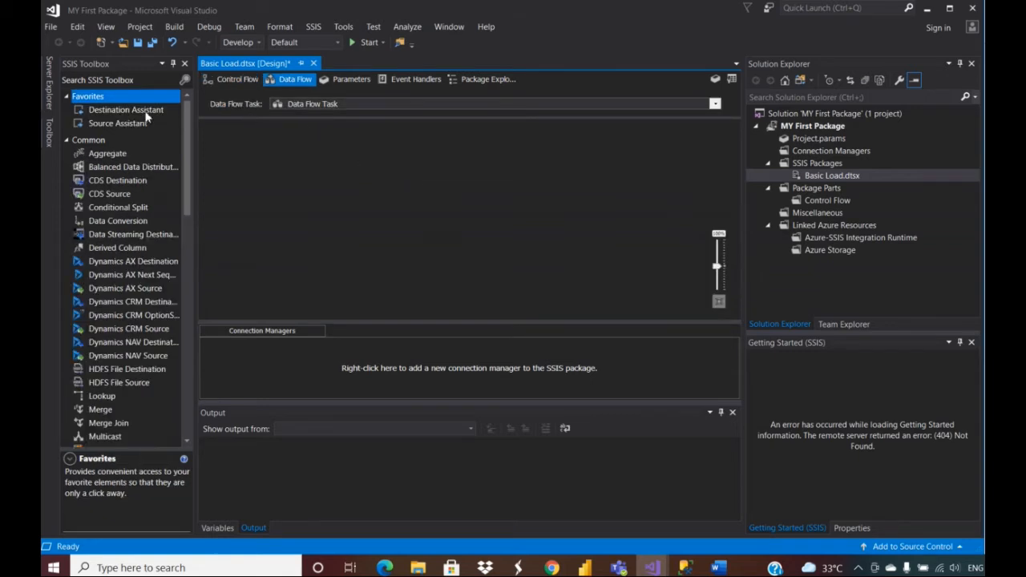
pyautogui.click(231, 81)
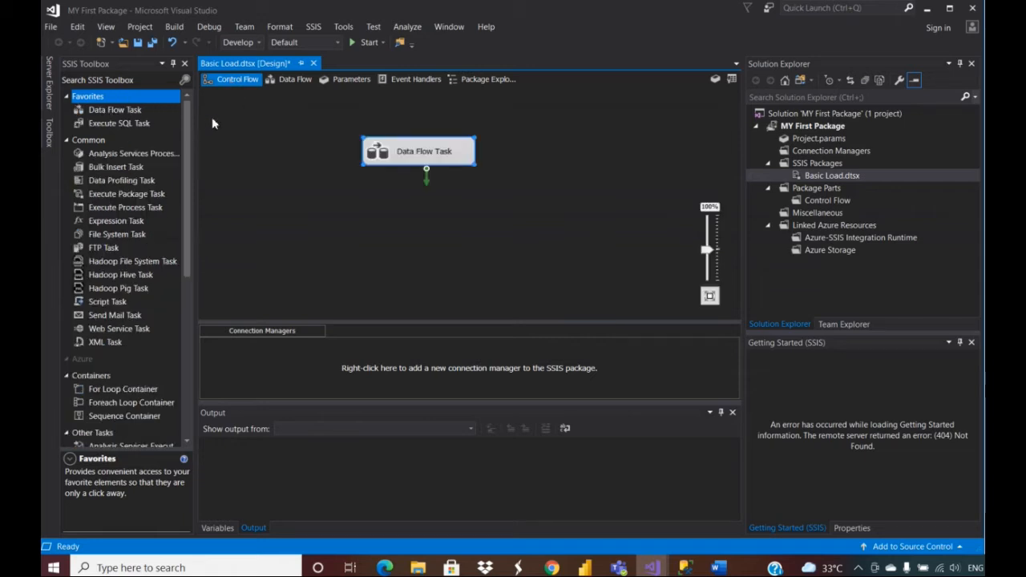
pyautogui.doubleClick(395, 159)
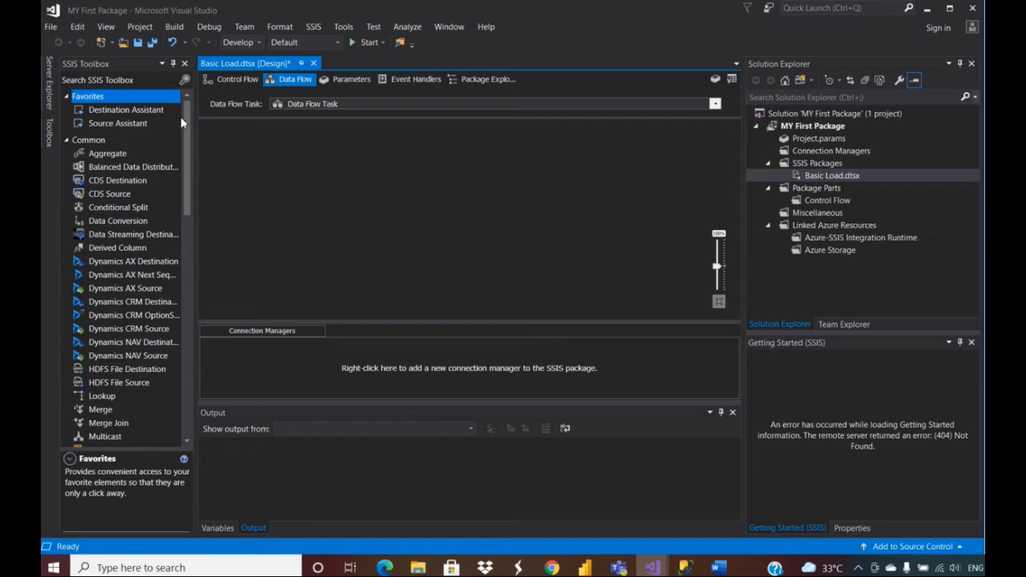
pyautogui.moveTo(184, 140); pyautogui.dragTo(180, 348)
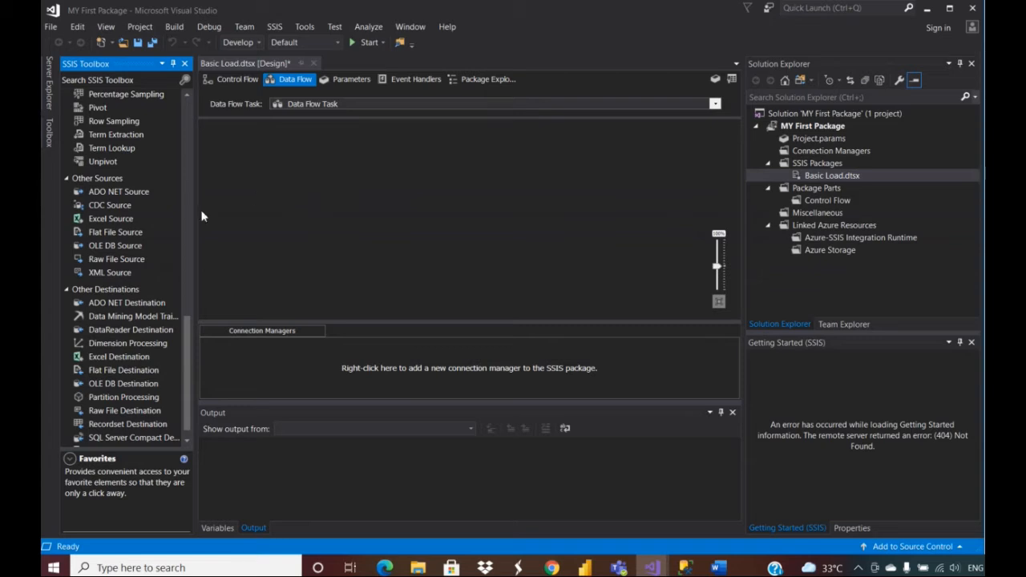
pyautogui.click(97, 232)
pyautogui.moveTo(97, 232); pyautogui.dragTo(446, 151)
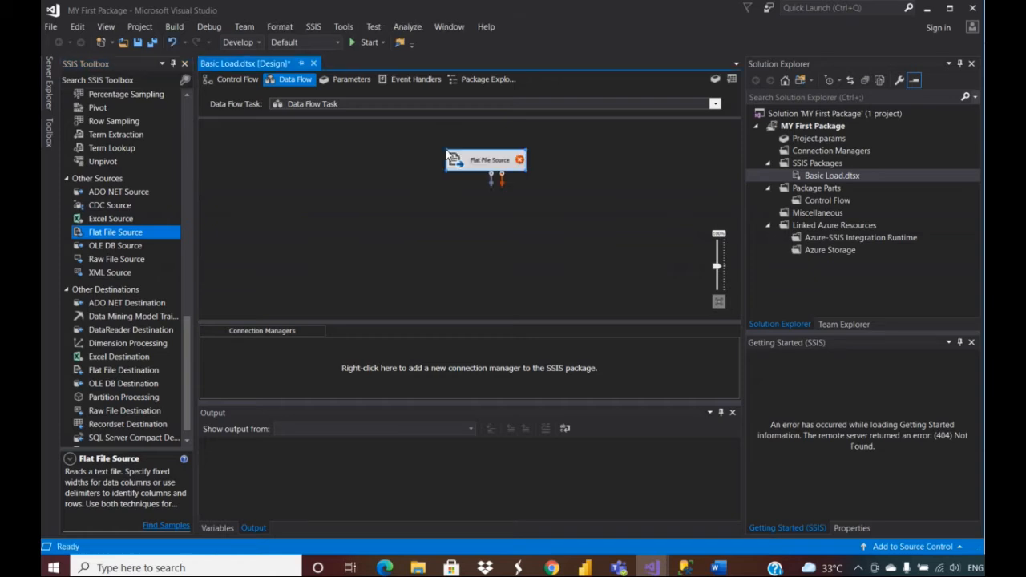
pyautogui.doubleClick(477, 172)
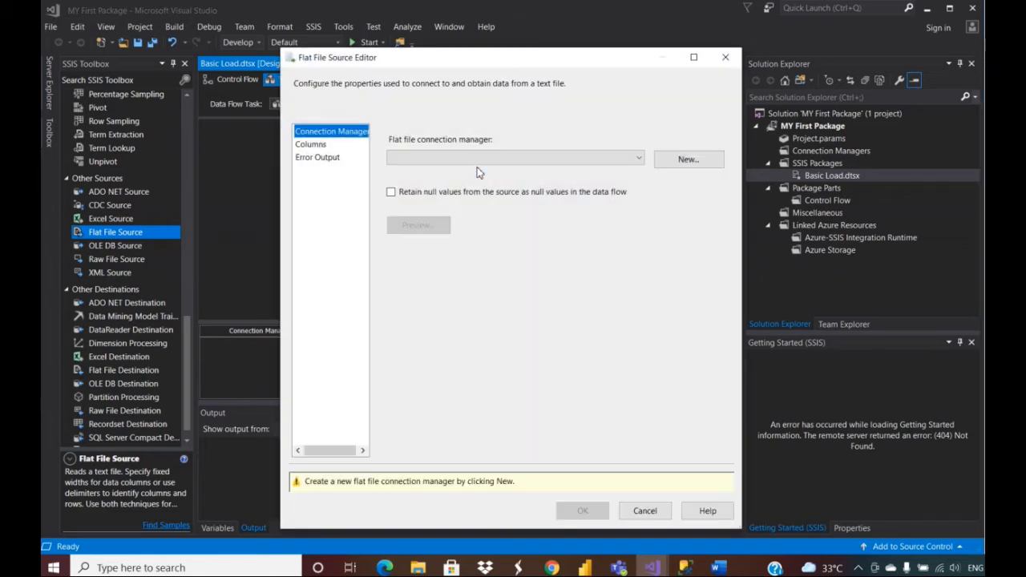
pyautogui.click(696, 162)
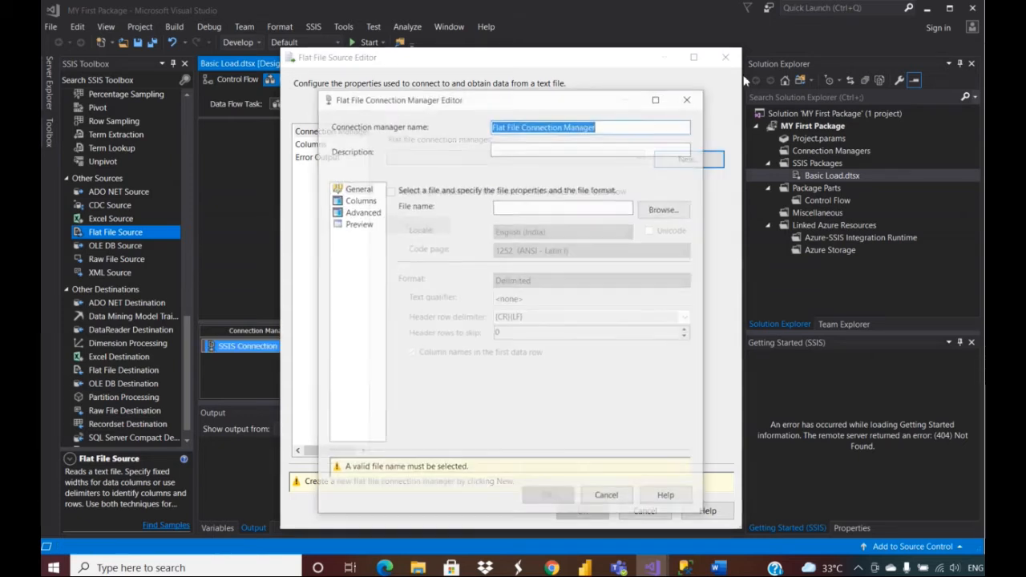
pyautogui.click(692, 99)
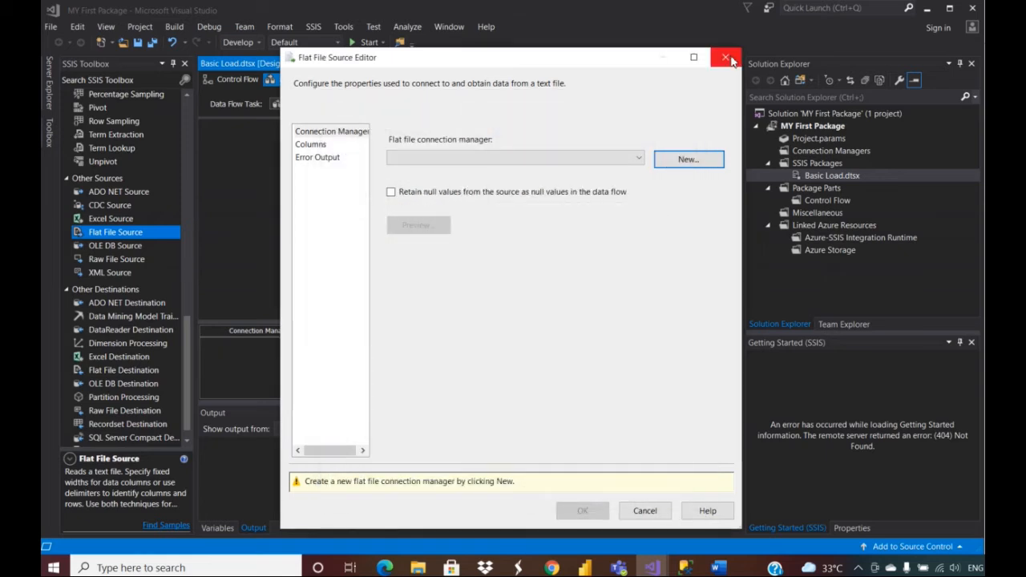
pyautogui.click(725, 57)
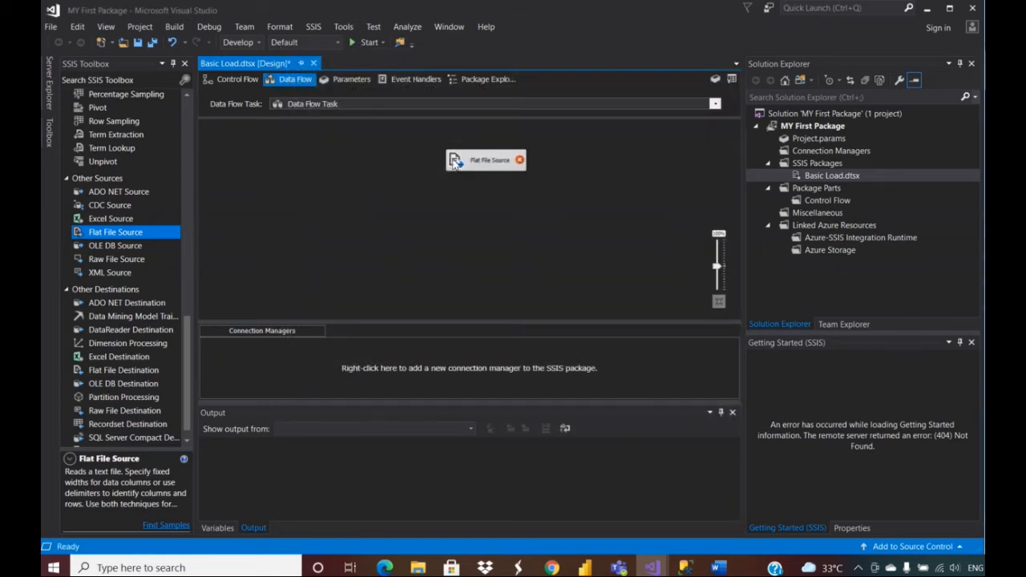
# Step: Create a flat file connection manager for the Flat File Source that reads Customer.csv from the D:\Files folder
pyautogui.click(495, 163)
pyautogui.doubleClick(496, 164)
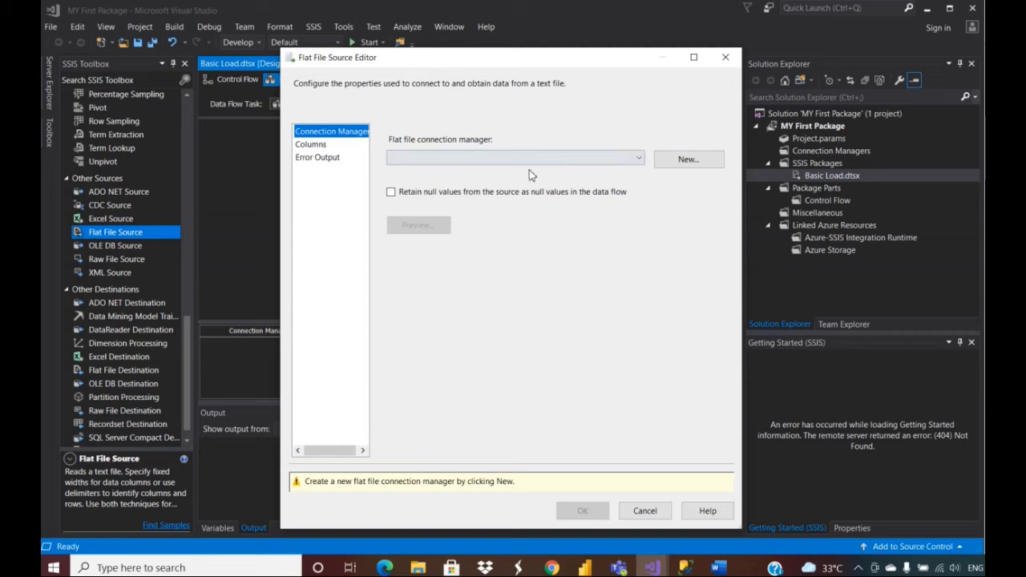
pyautogui.click(679, 159)
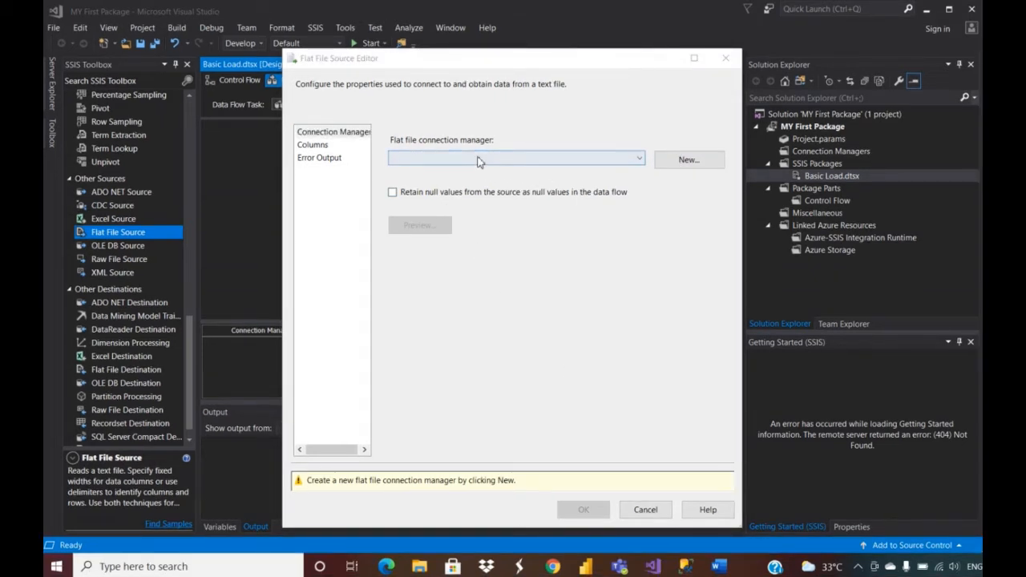
pyautogui.click(681, 163)
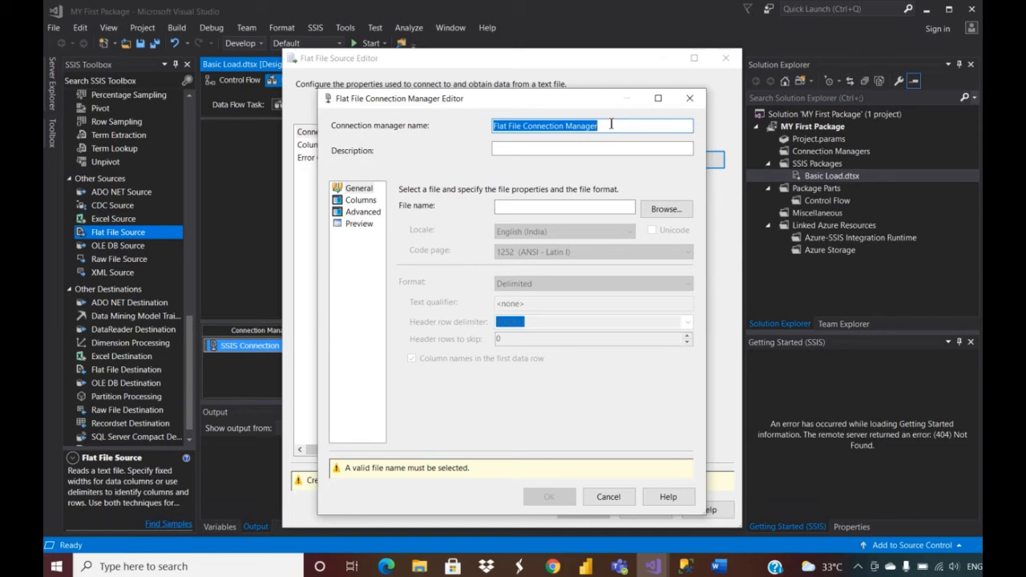
pyautogui.click(659, 210)
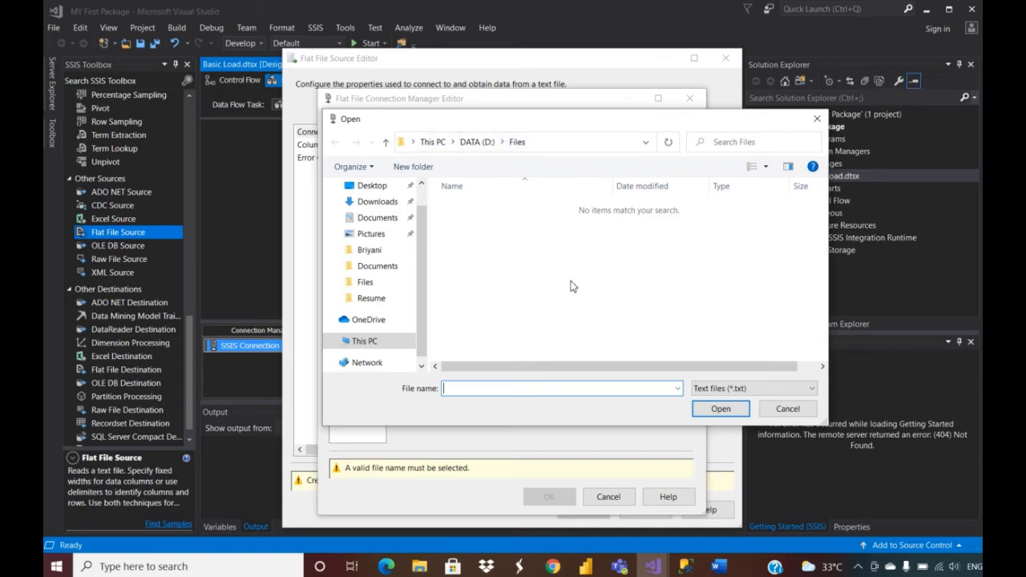
pyautogui.click(764, 399)
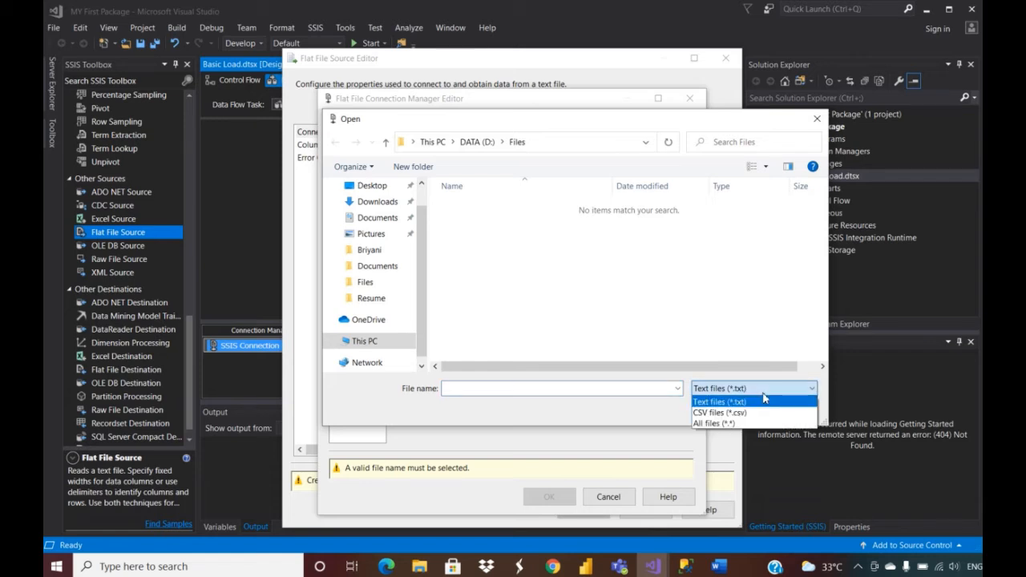
pyautogui.click(763, 413)
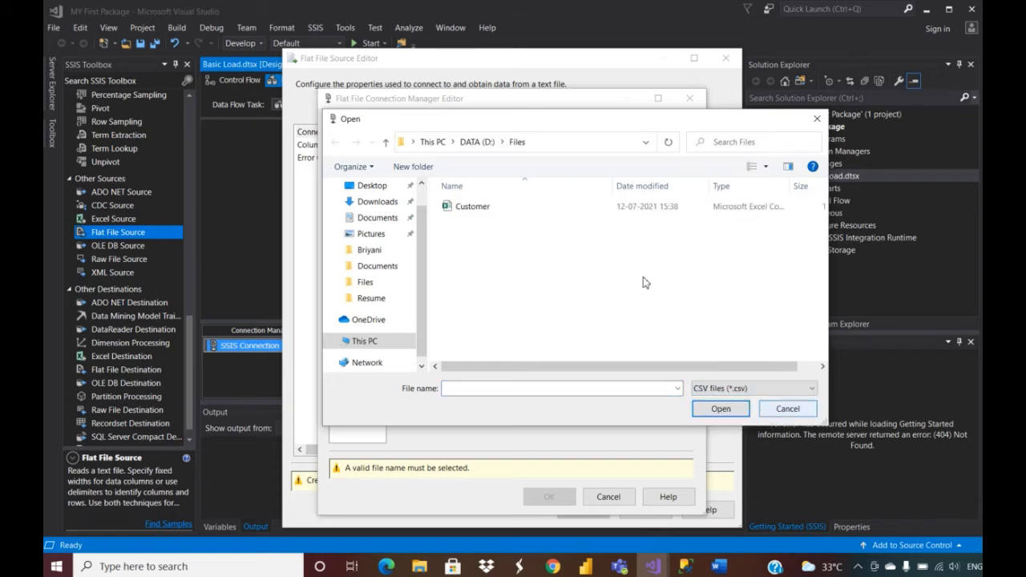
pyautogui.doubleClick(481, 206)
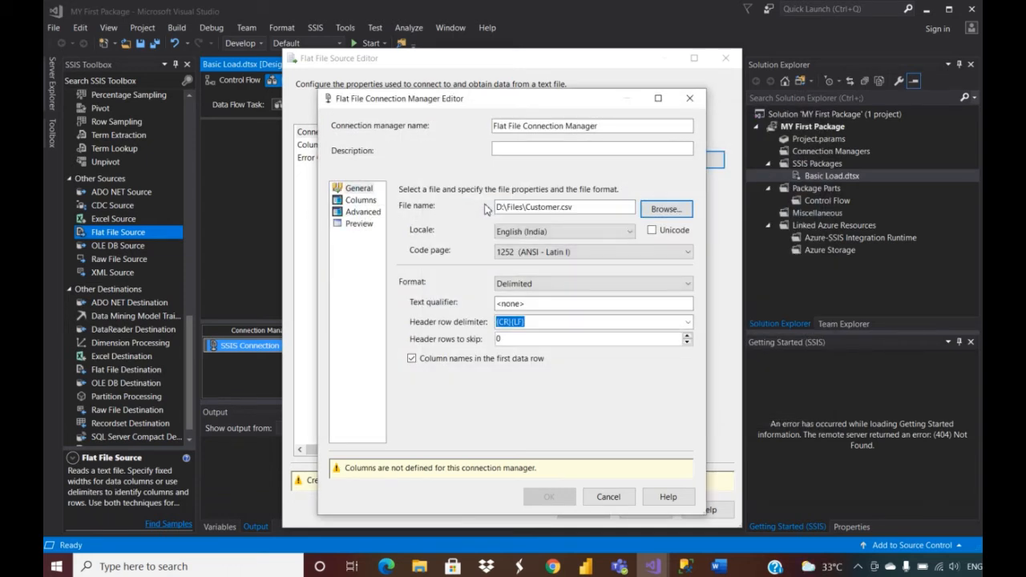
# Step: Review the Customer file's delimiters and preview rows, and the advanced properties of its columns
pyautogui.click(368, 202)
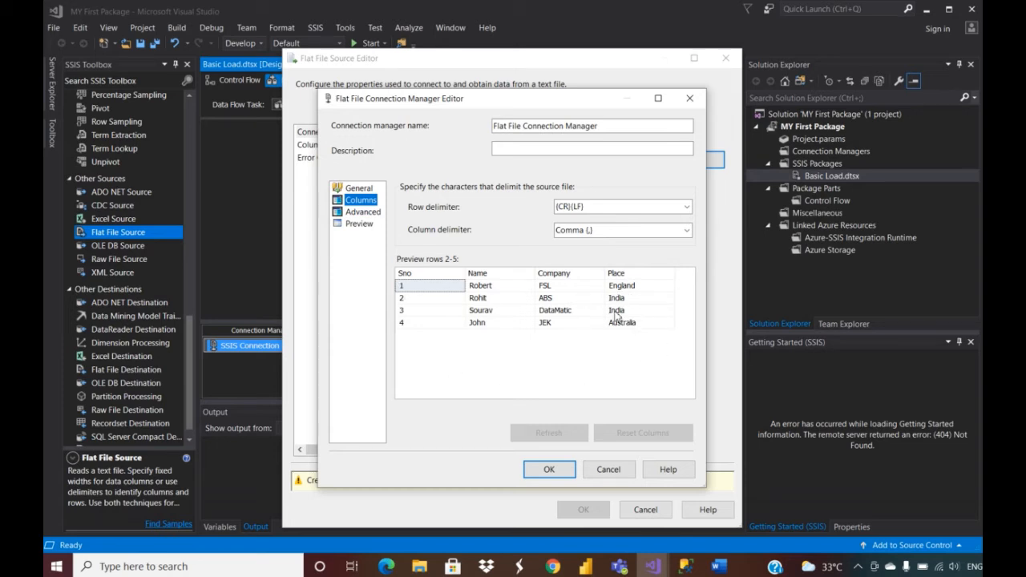
pyautogui.click(361, 213)
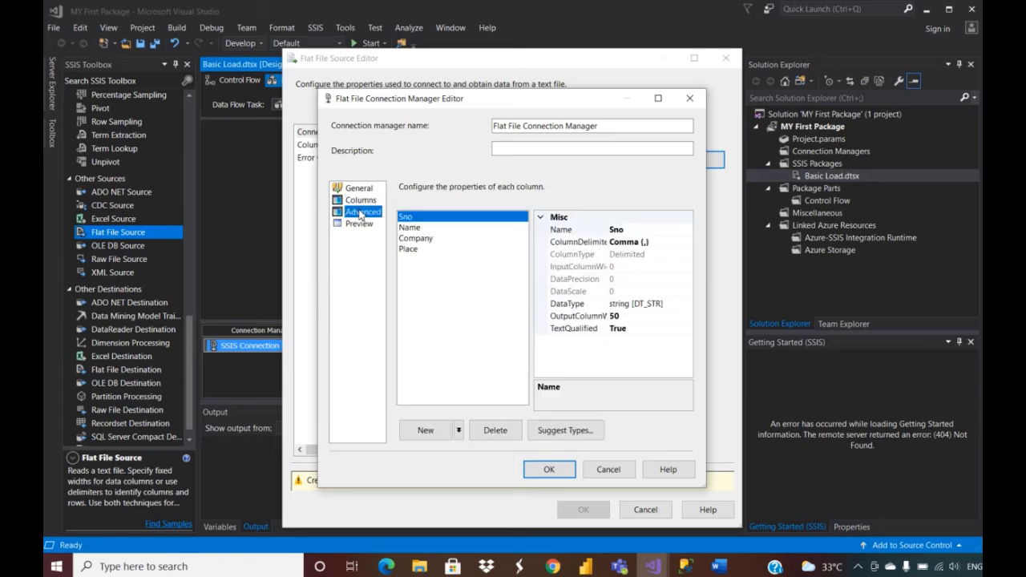
pyautogui.click(360, 200)
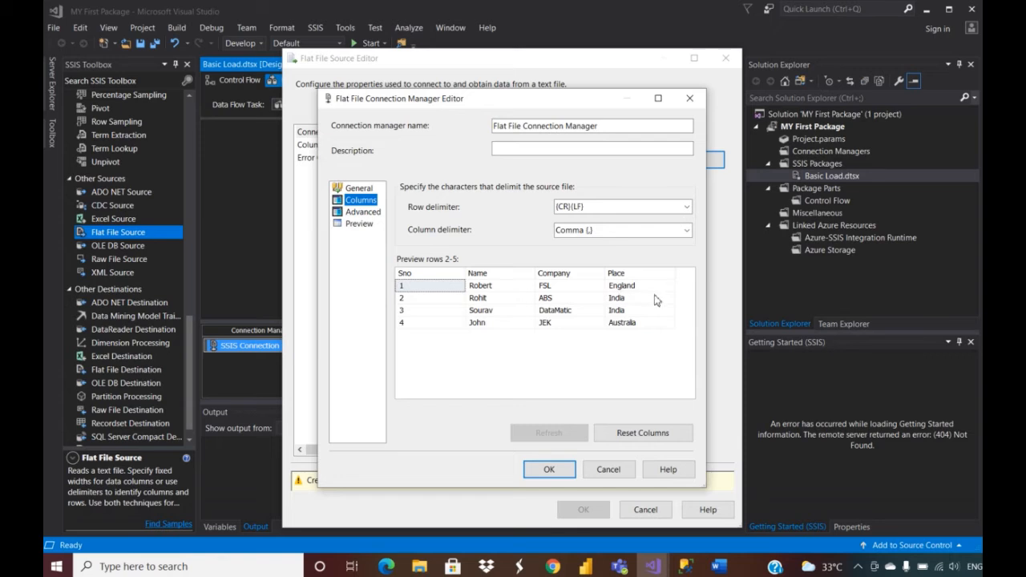
pyautogui.click(370, 213)
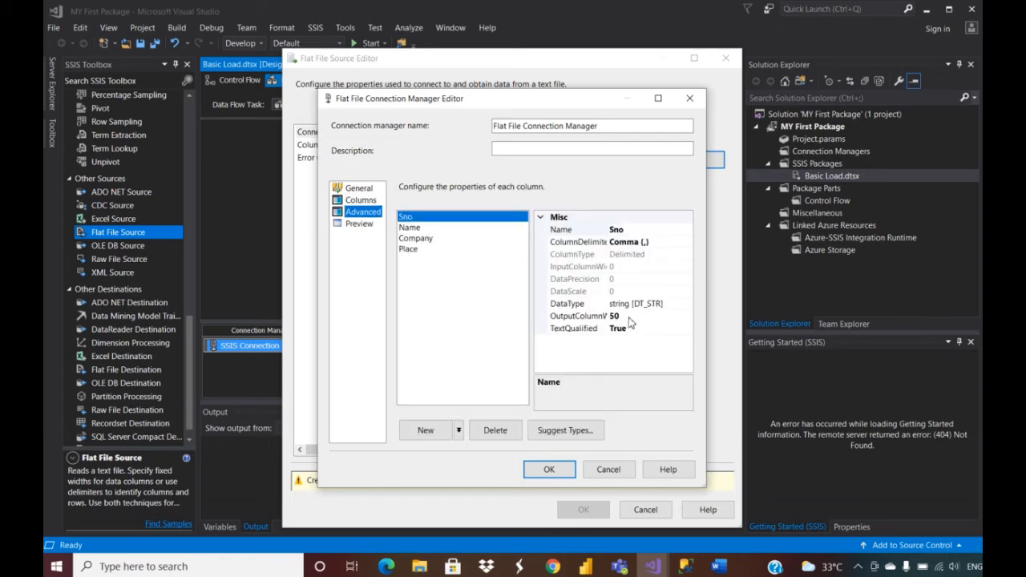
pyautogui.click(413, 249)
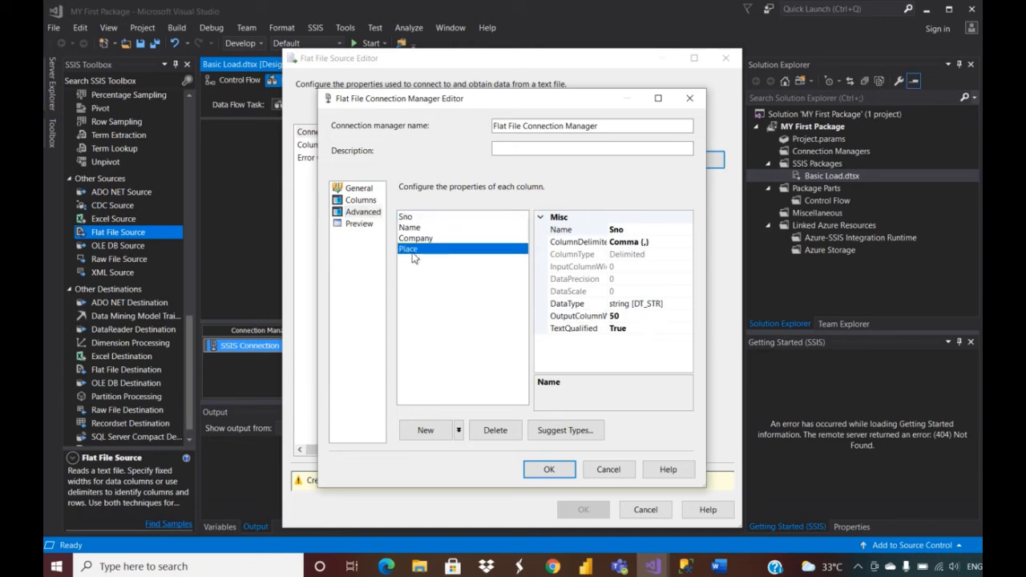
pyautogui.click(360, 201)
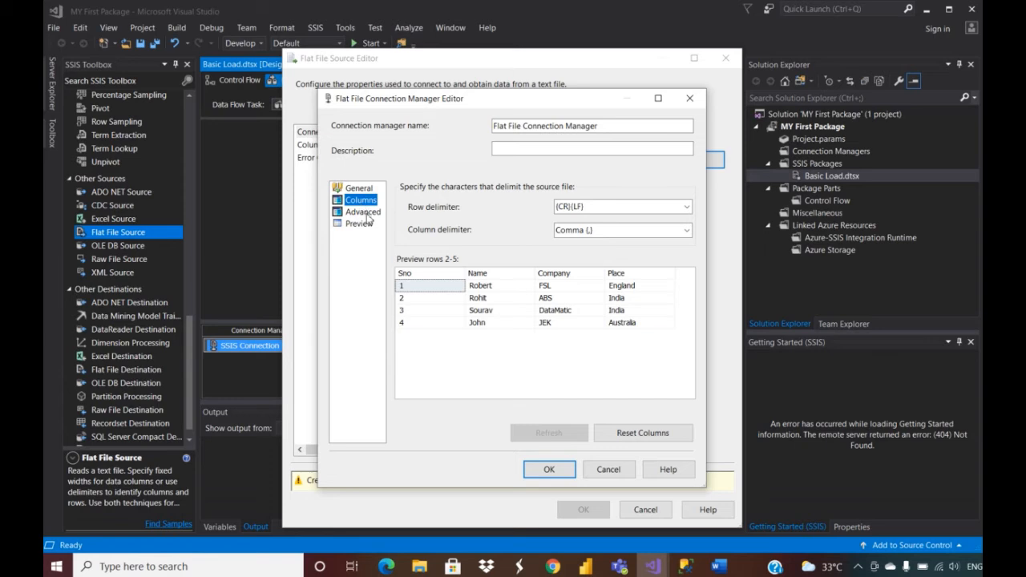
pyautogui.click(365, 212)
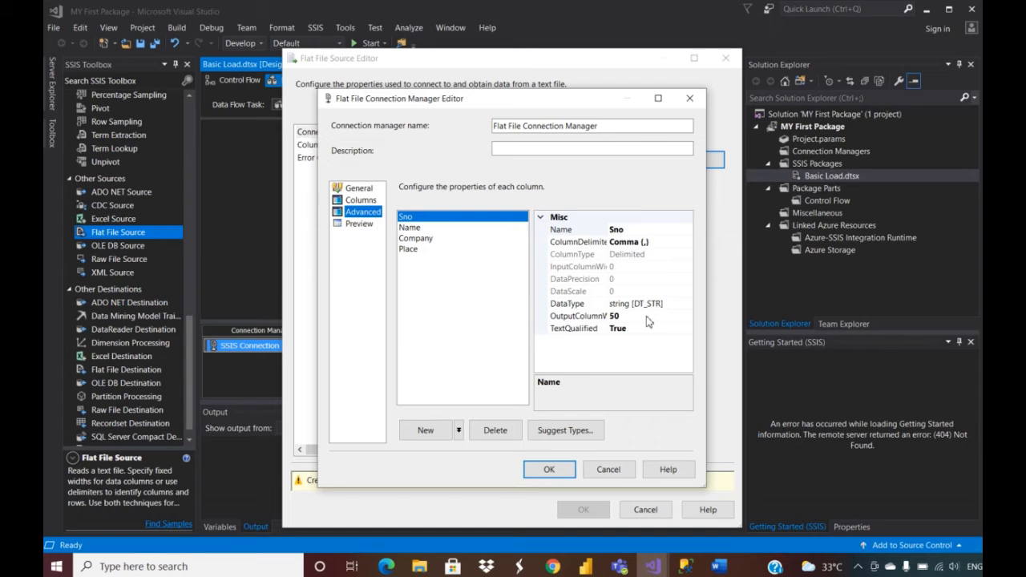
# Step: Set the Sno column's output column width to 255
pyautogui.click(646, 316)
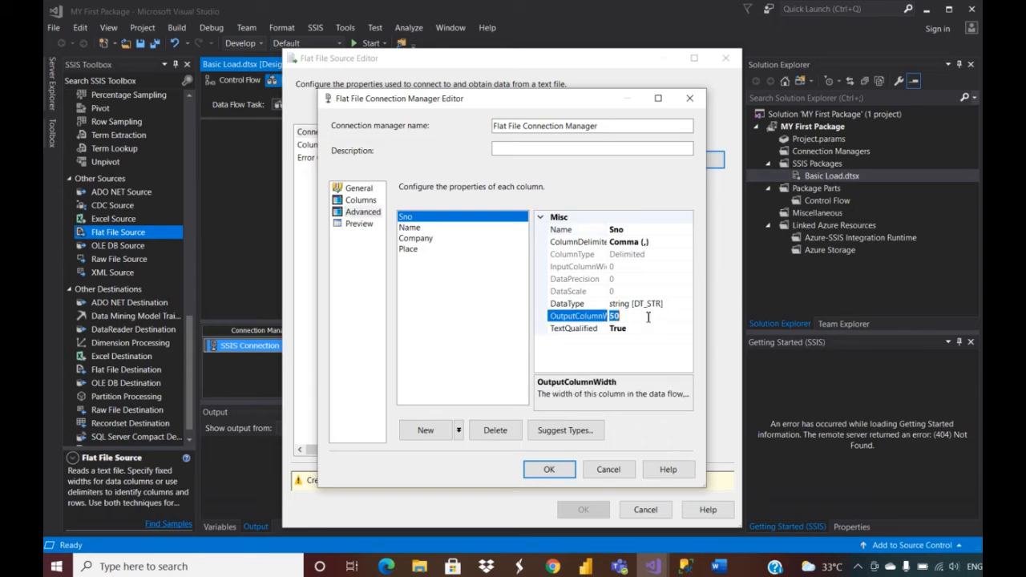
pyautogui.press('BackSpace')
pyautogui.write('255')
# Step: Set the output column width of Sno, Name, Company and Place together to 100 and accept the flat file connection manager
pyautogui.keyDown('shift'); pyautogui.click(410, 249); pyautogui.keyUp('shift')
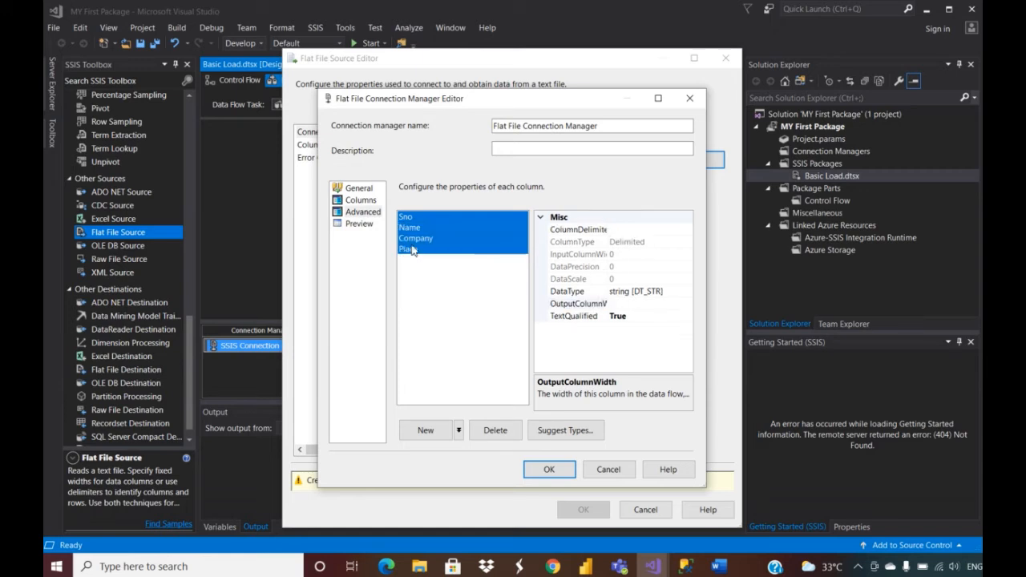
pyautogui.click(650, 304)
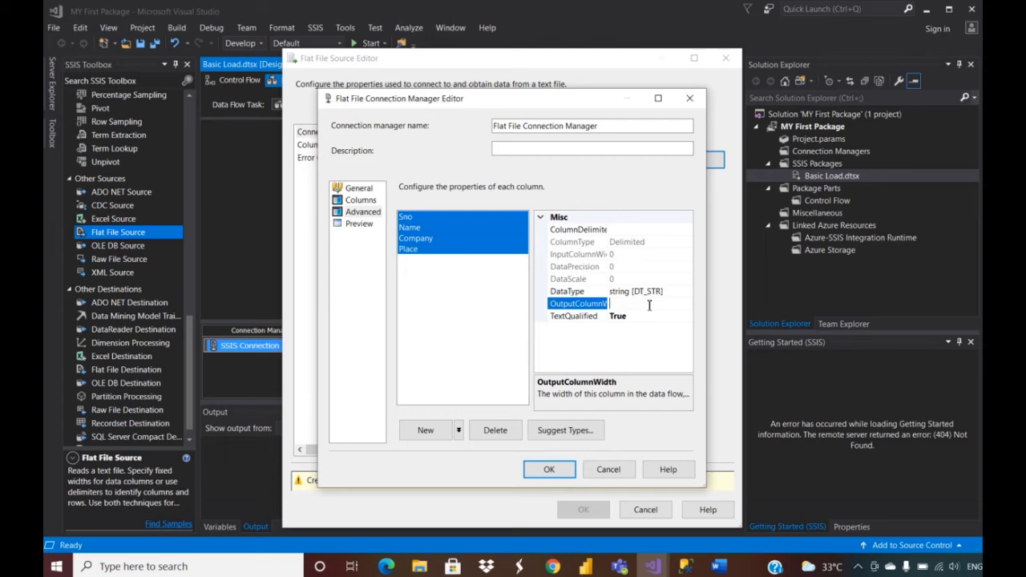
pyautogui.write('100')
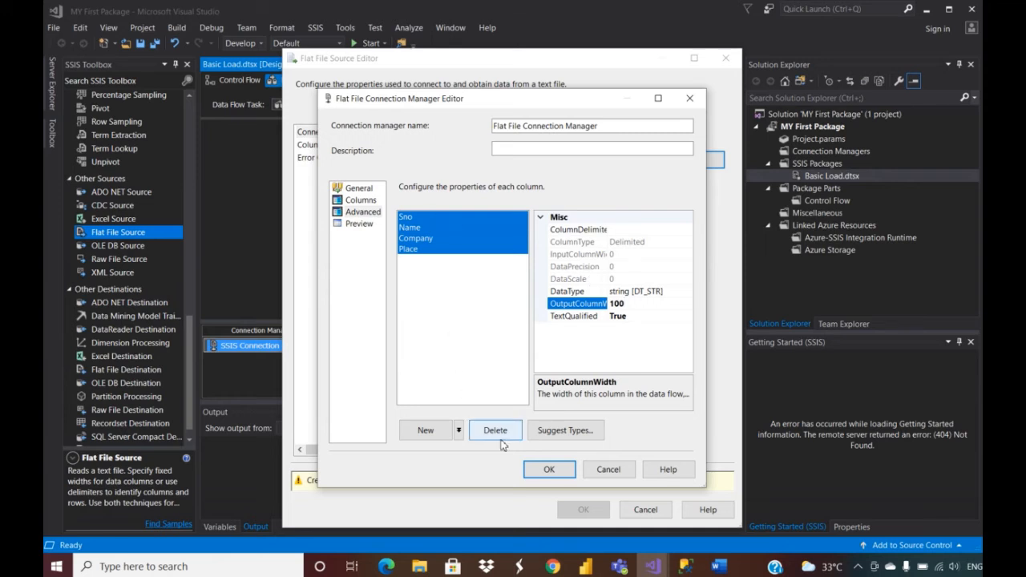
pyautogui.click(547, 470)
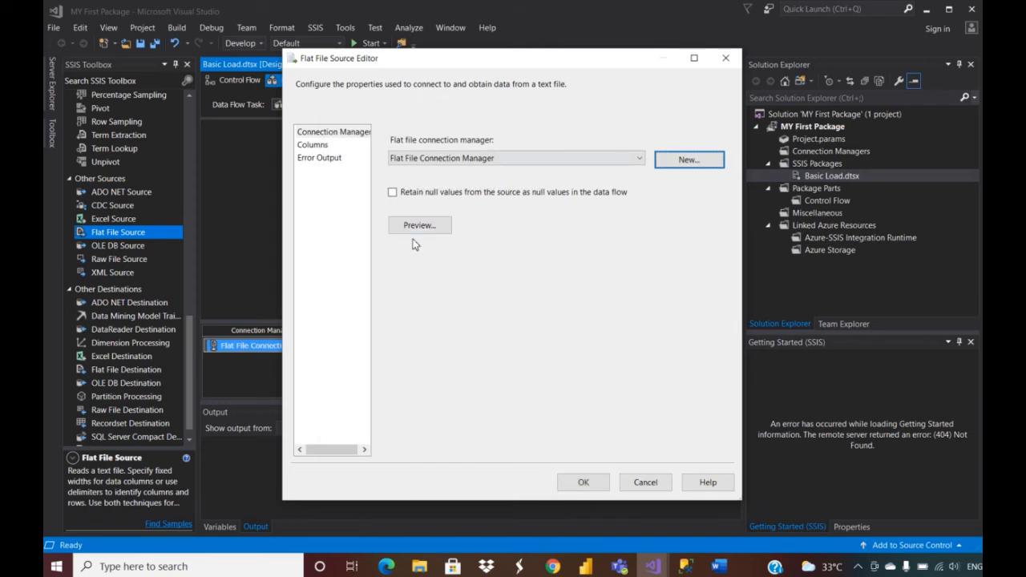
# Step: Check the Flat File Source's external and output columns and accept the source settings
pyautogui.click(312, 146)
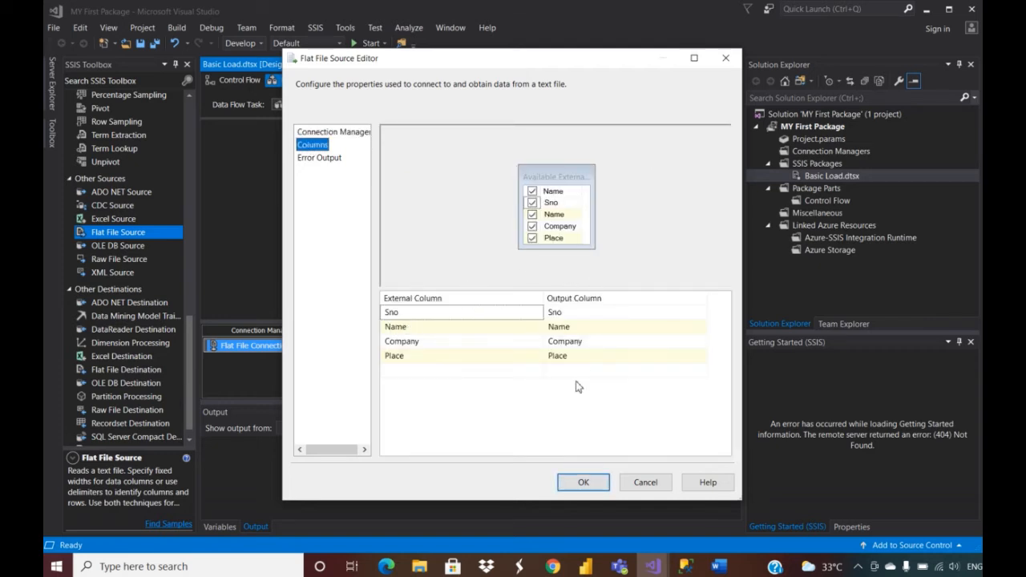
pyautogui.click(584, 482)
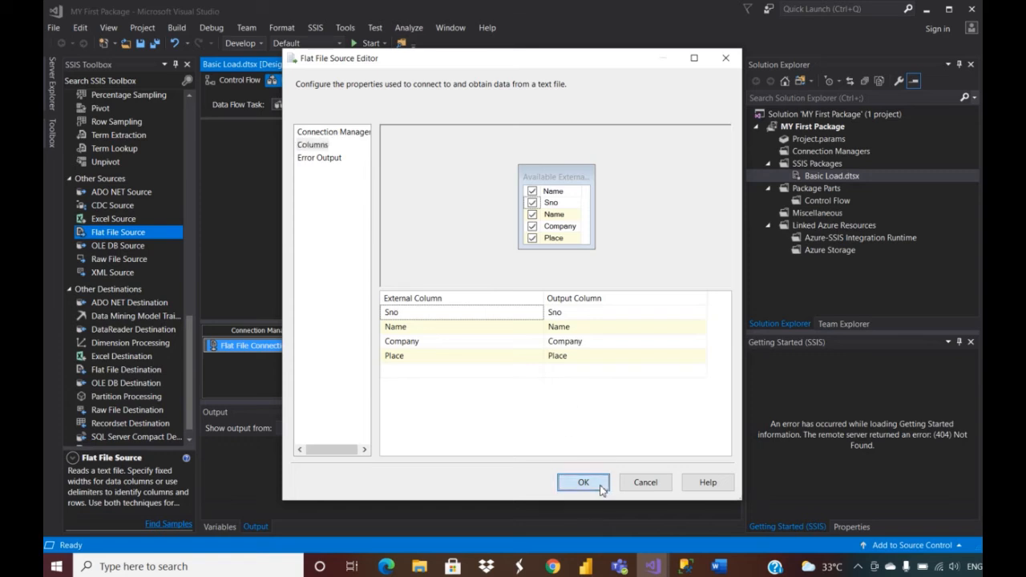
pyautogui.click(429, 282)
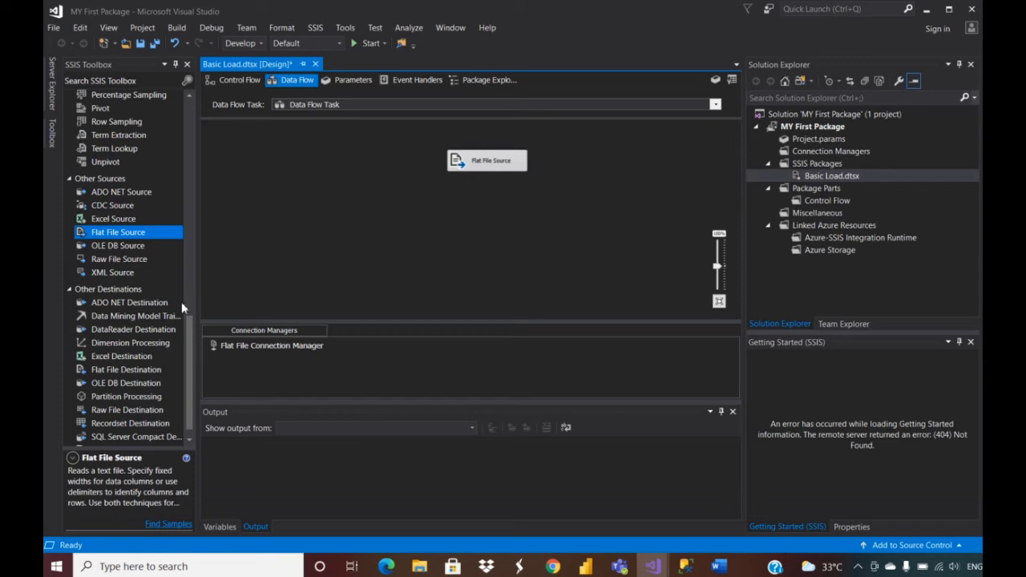
# Step: Add an OLE DB Destination from Other Destinations to the data flow, below the Flat File Source
pyautogui.moveTo(190, 350); pyautogui.dragTo(189, 365)
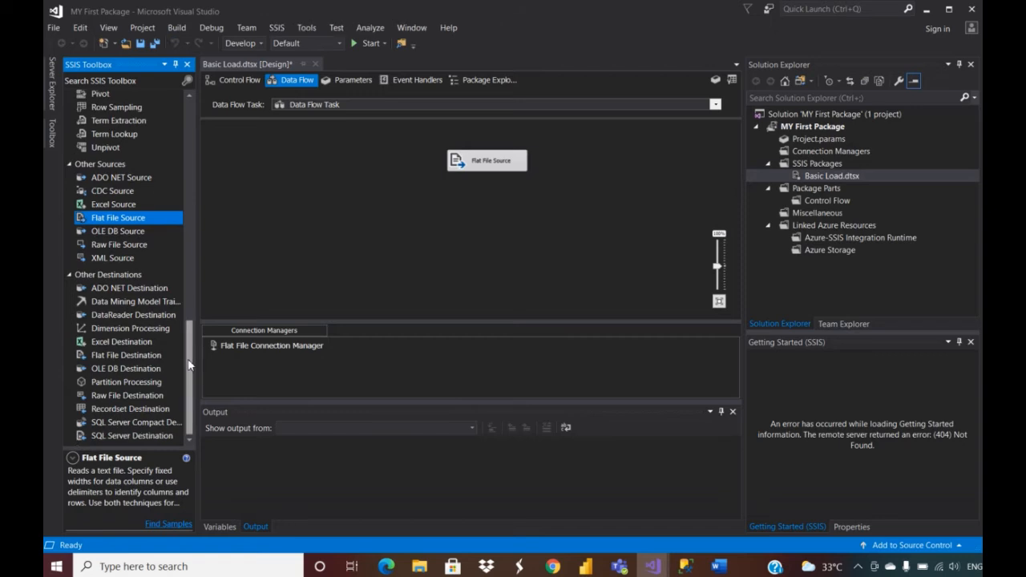
pyautogui.click(108, 371)
pyautogui.moveTo(107, 371); pyautogui.dragTo(489, 252)
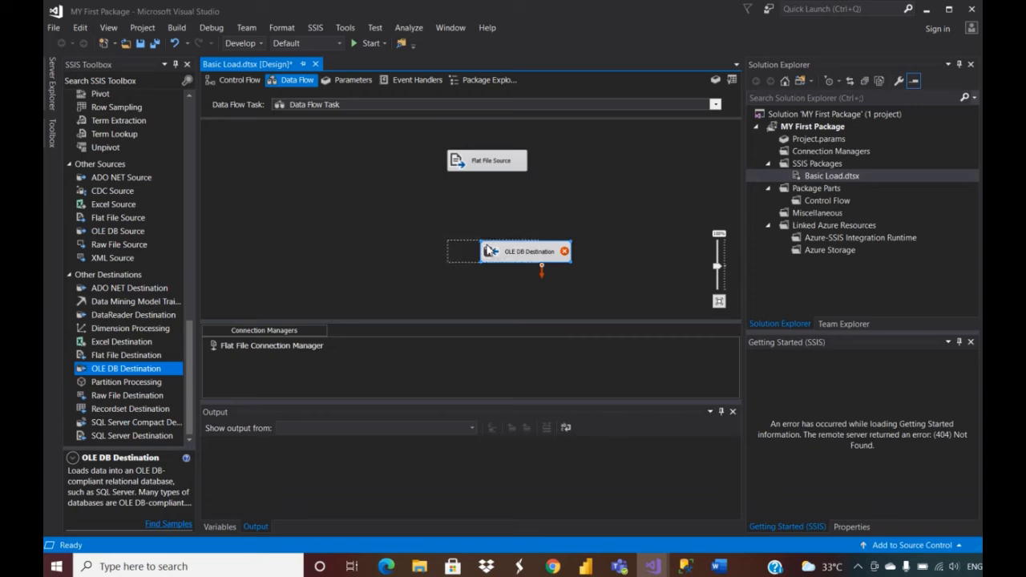
# Step: Connect the Flat File Source's regular output to the OLE DB Destination and open the destination's editor
pyautogui.click(487, 167)
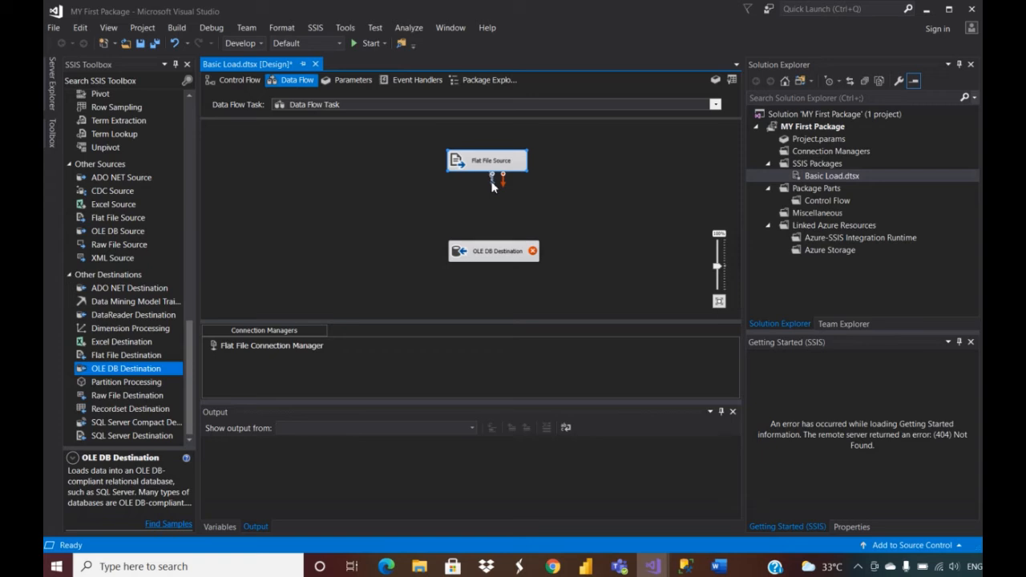
pyautogui.moveTo(493, 184); pyautogui.dragTo(494, 253)
pyautogui.doubleClick(494, 251)
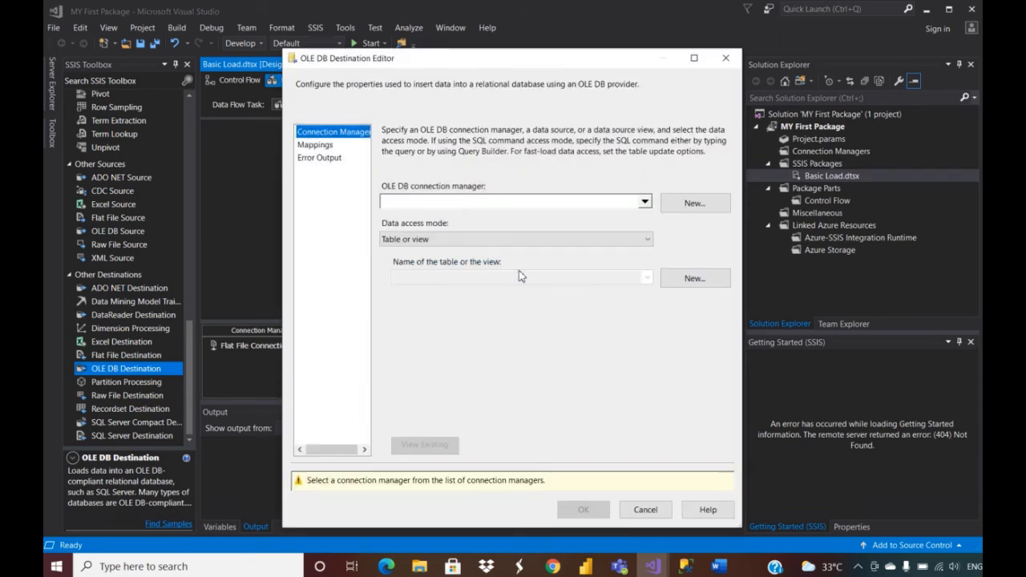
# Step: Look up the database engine's server name in SQL Server Management Studio, and return to the MY First Package project in Visual Studio
pyautogui.click(685, 566)
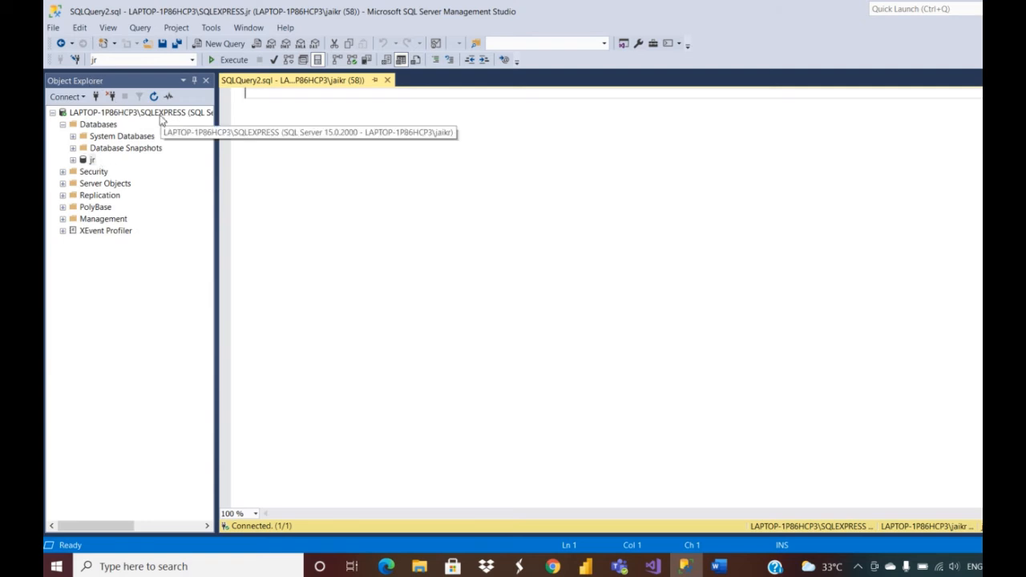
pyautogui.click(98, 114)
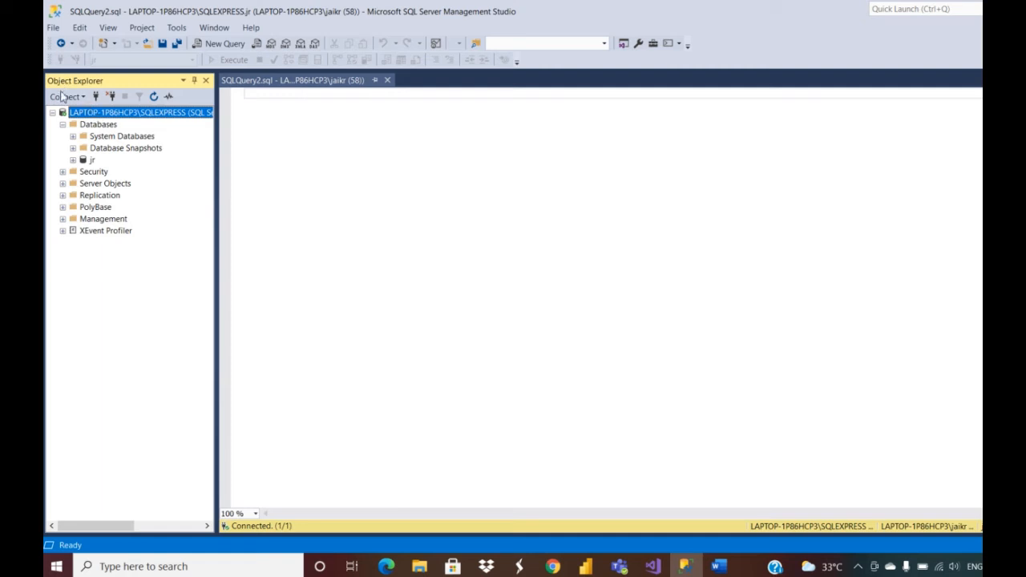
pyautogui.click(65, 97)
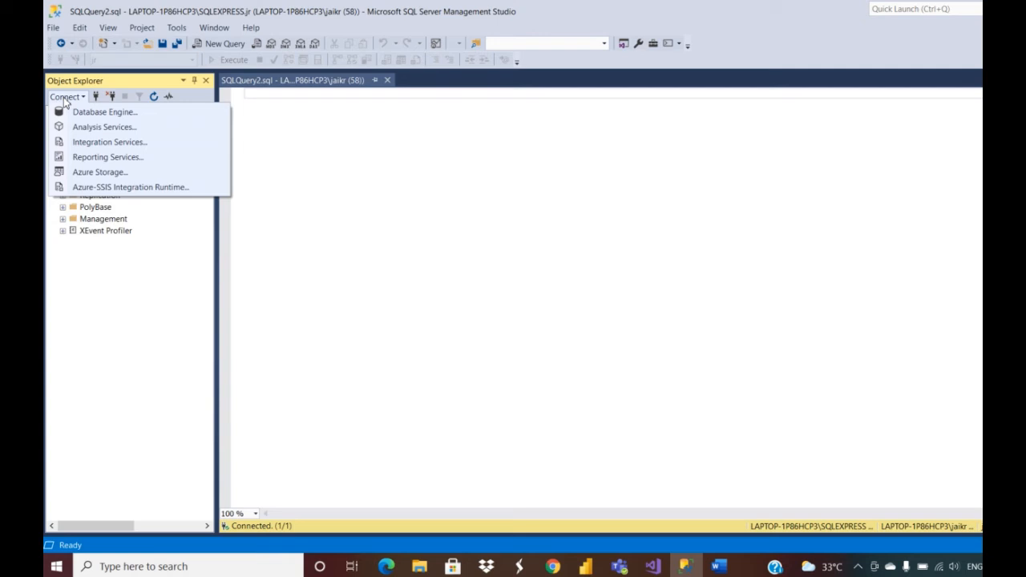
pyautogui.click(90, 112)
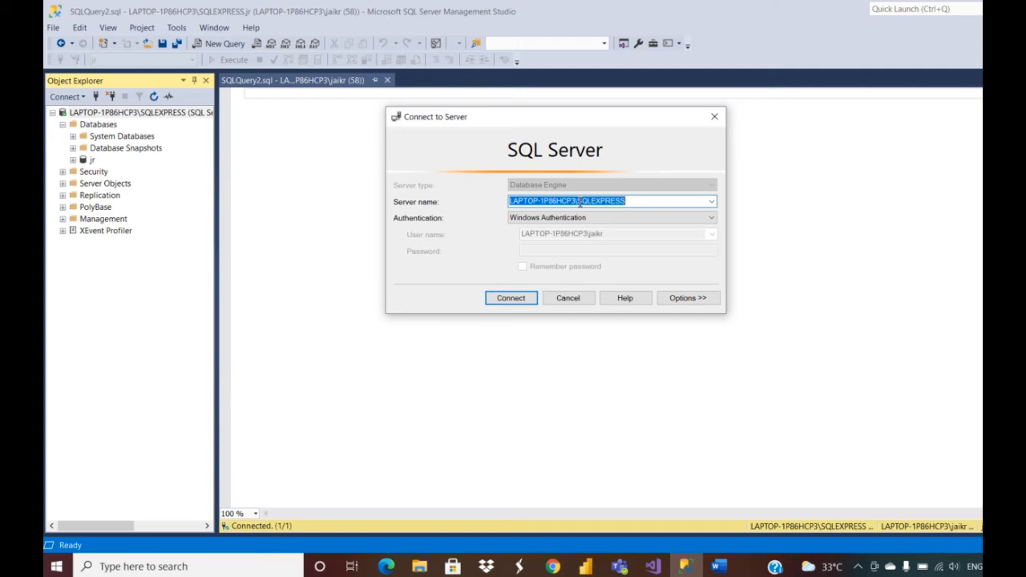
pyautogui.click(652, 566)
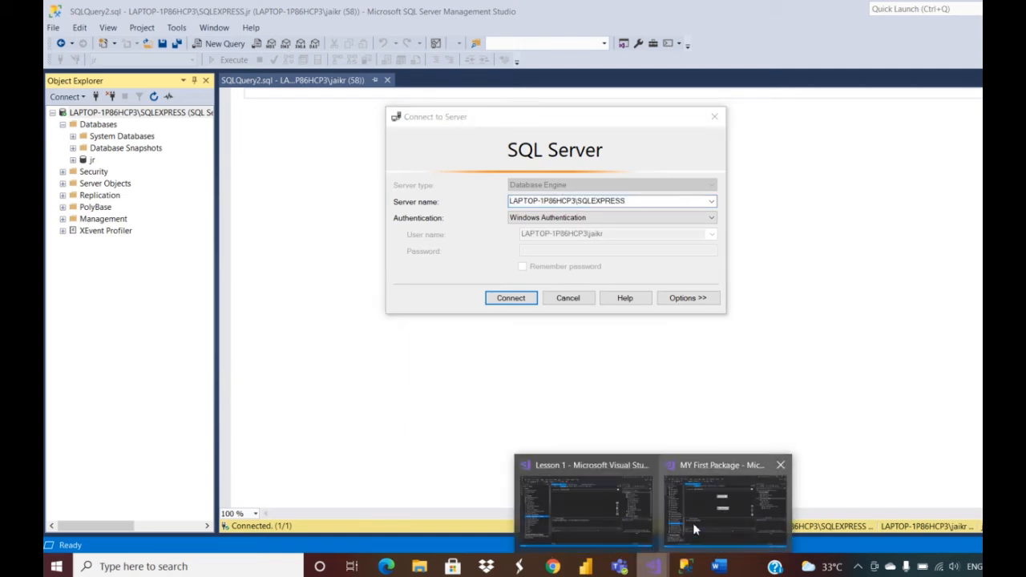
pyautogui.click(692, 522)
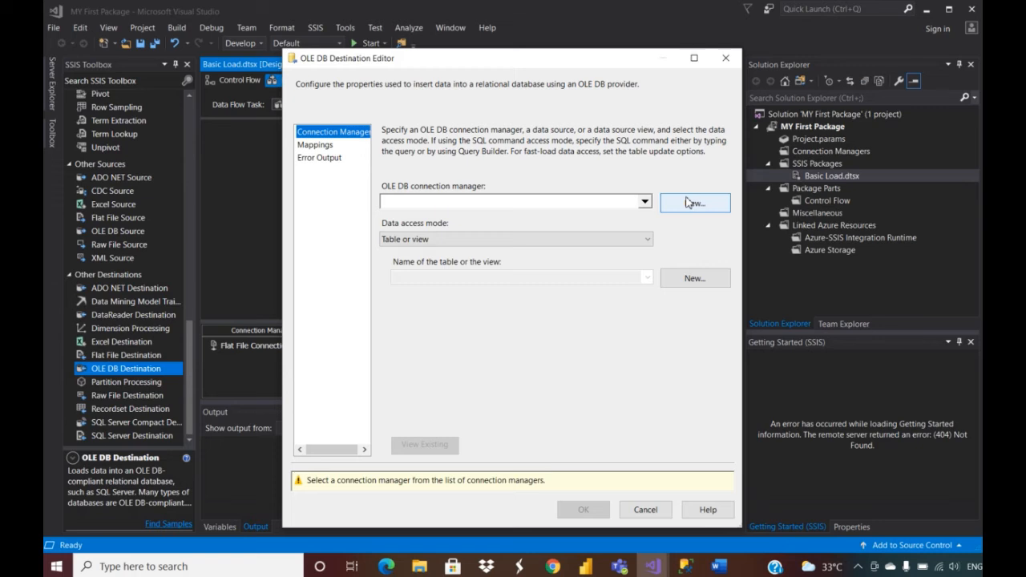
# Step: Create a new OLE DB connection to server LAPTOP-1P86HCP3\SQLEXPRESS with database jr and assign it to the destination
pyautogui.click(687, 203)
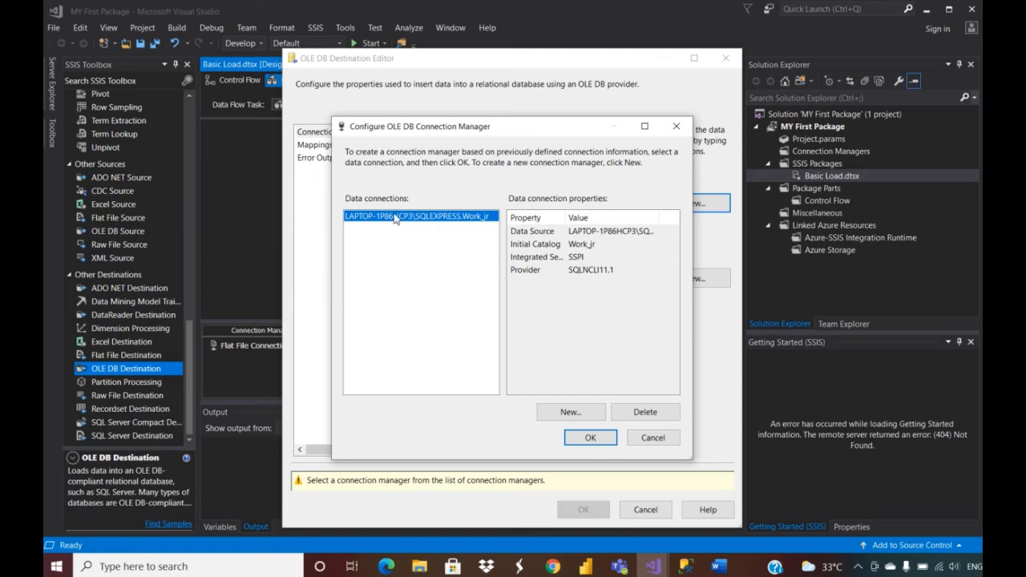
pyautogui.click(565, 413)
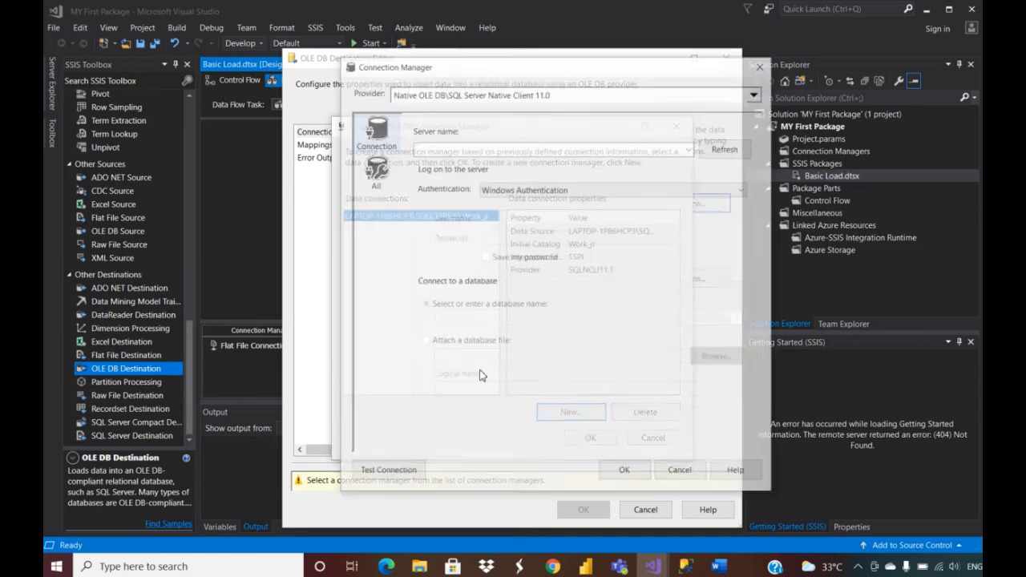
pyautogui.click(522, 147)
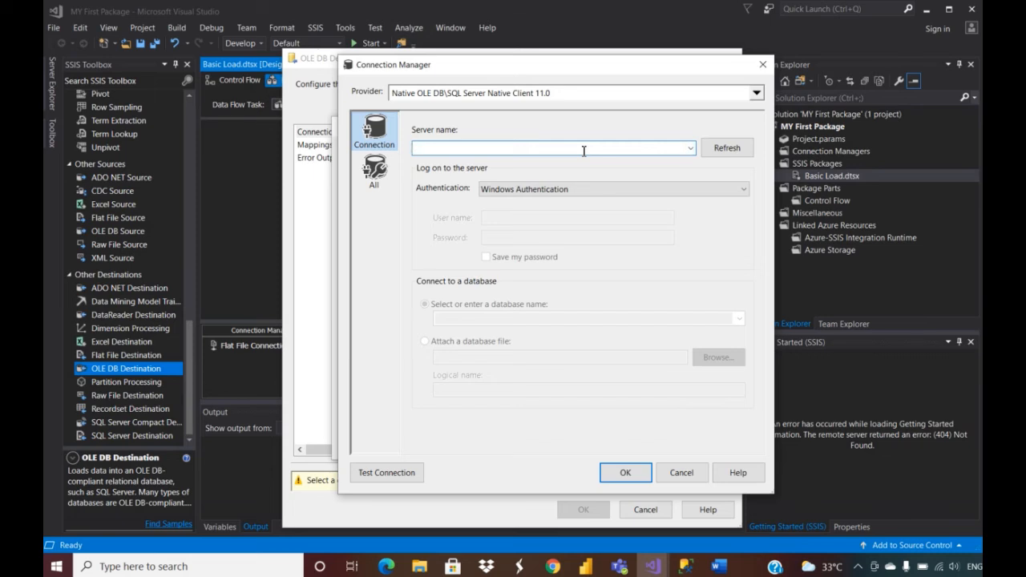
pyautogui.write('LAPTOP-1P86HCP3\\SQLEXPRESS')
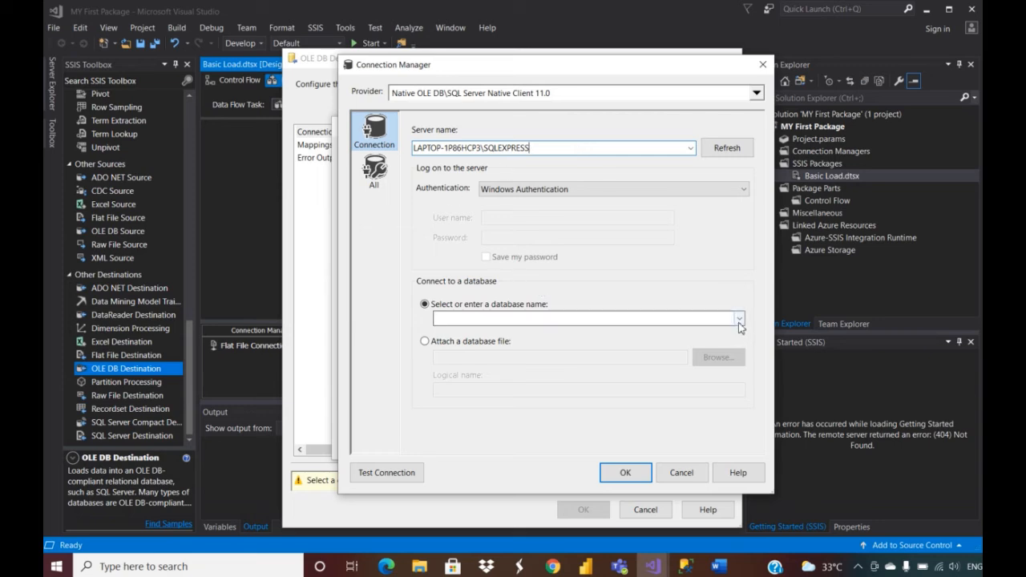
pyautogui.click(744, 321)
pyautogui.click(744, 320)
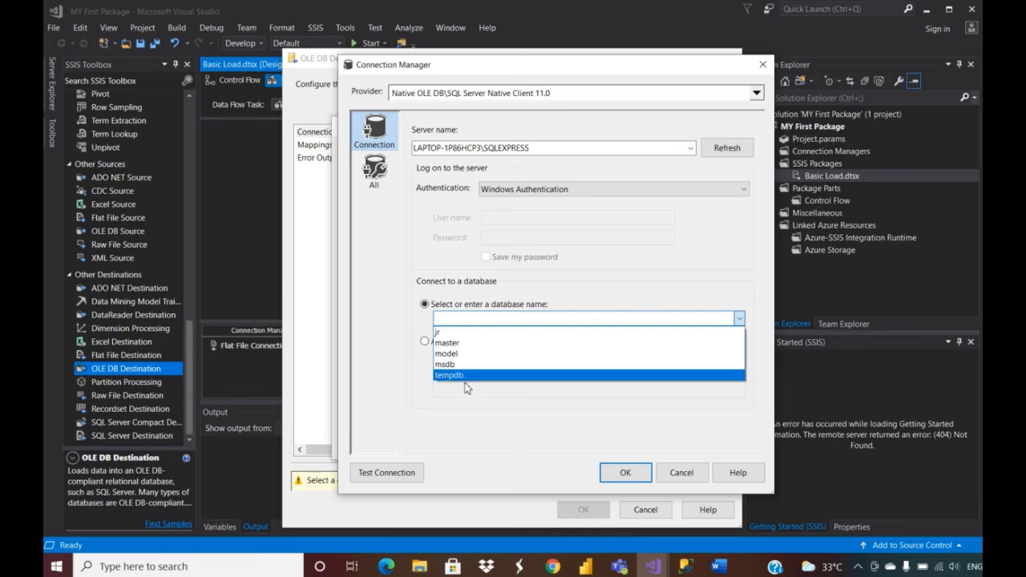
pyautogui.click(452, 337)
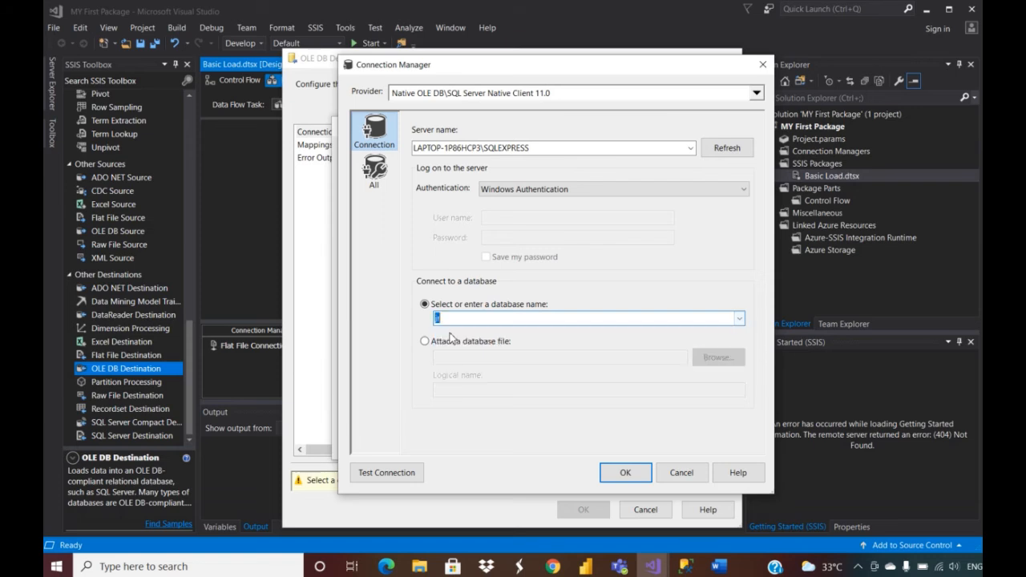
pyautogui.click(627, 474)
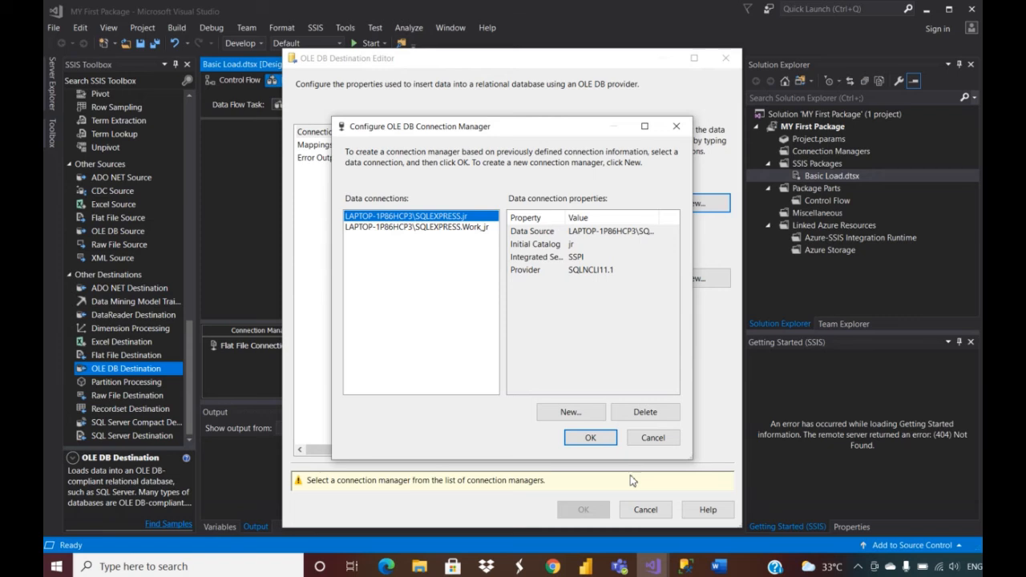
pyautogui.click(588, 439)
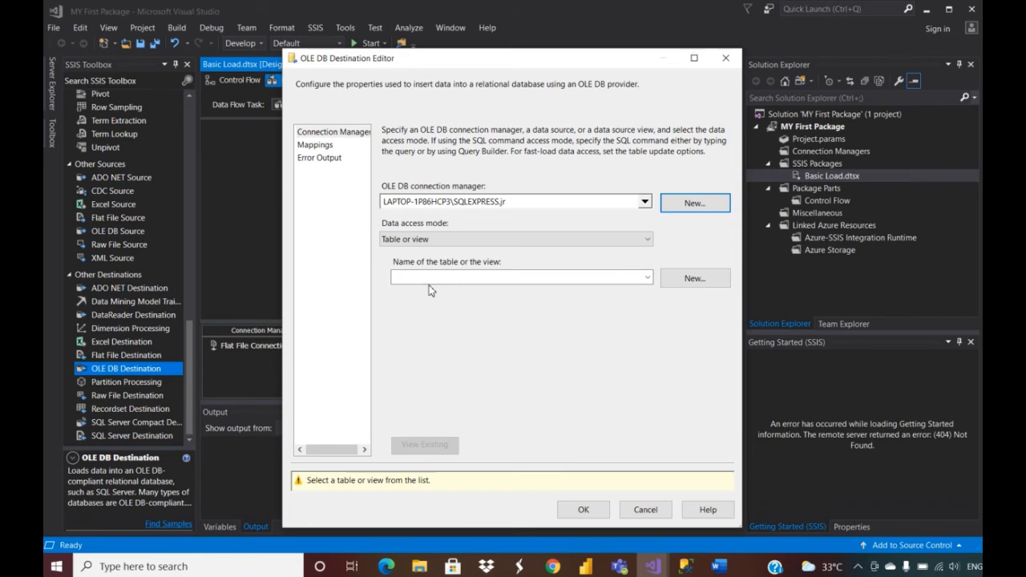
# Step: Switch to SQL Server Management Studio, dismiss the connection dialog, and write the query "use jr" followed by "select * from customer"
pyautogui.click(685, 566)
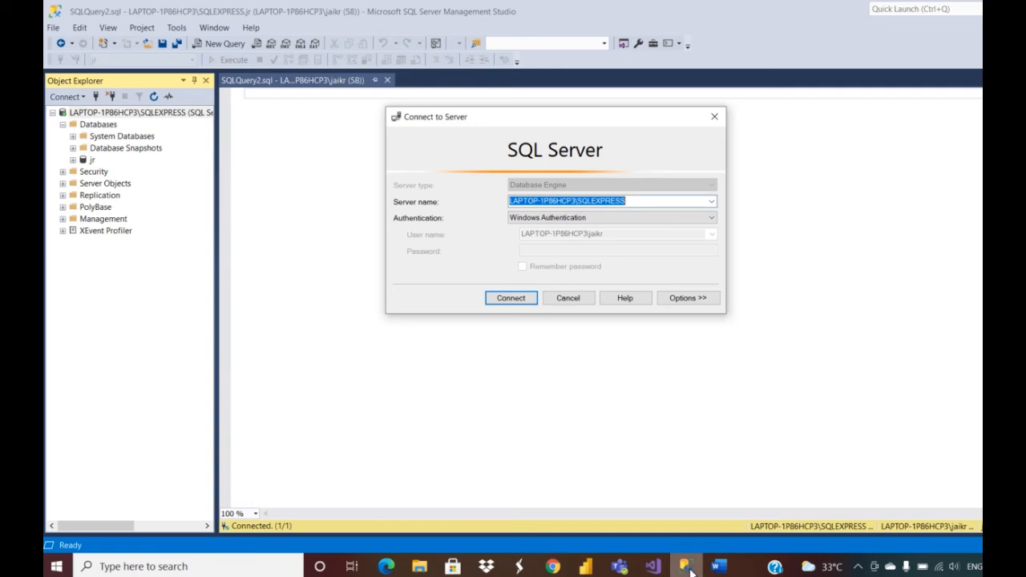
pyautogui.click(714, 116)
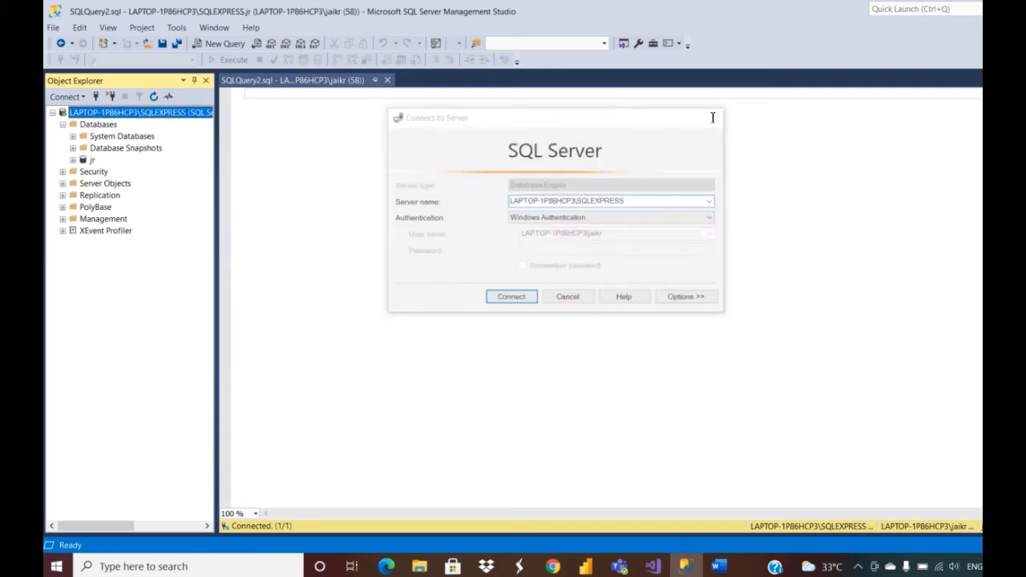
pyautogui.click(516, 113)
pyautogui.write('use')
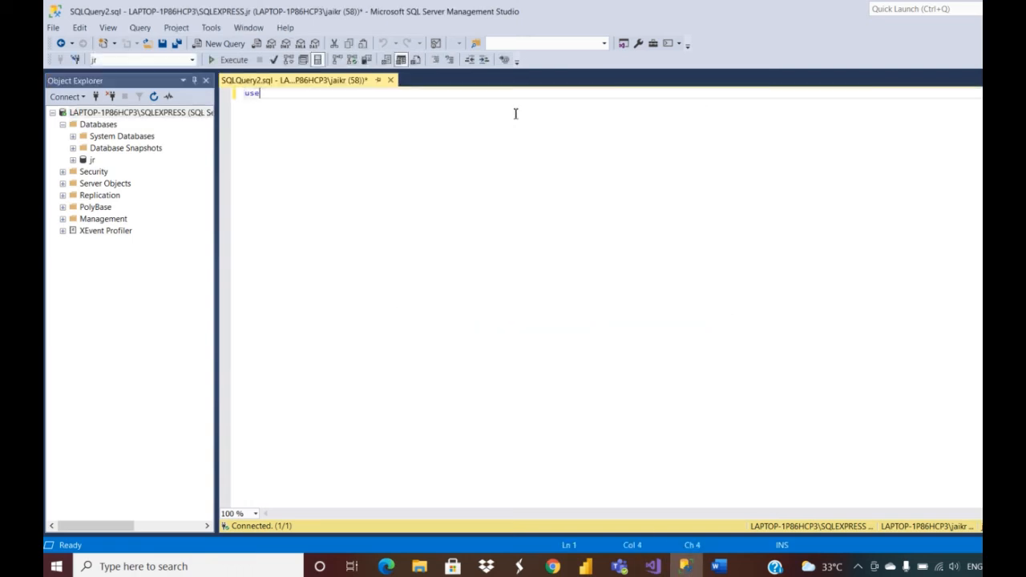
pyautogui.write(' jr')
pyautogui.press('Return')
pyautogui.press('Return')
pyautogui.write('select ')
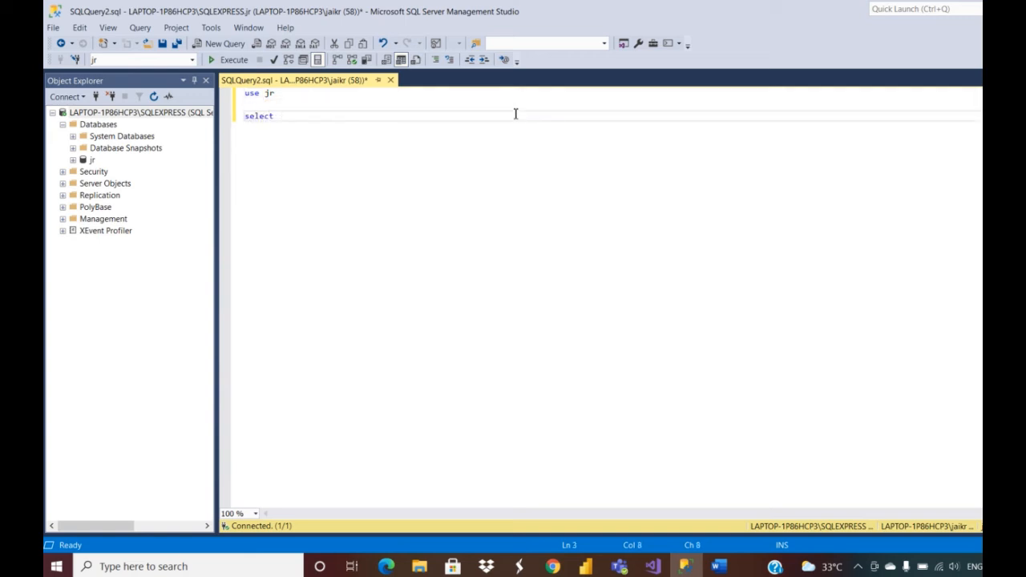
pyautogui.write('* from customer')
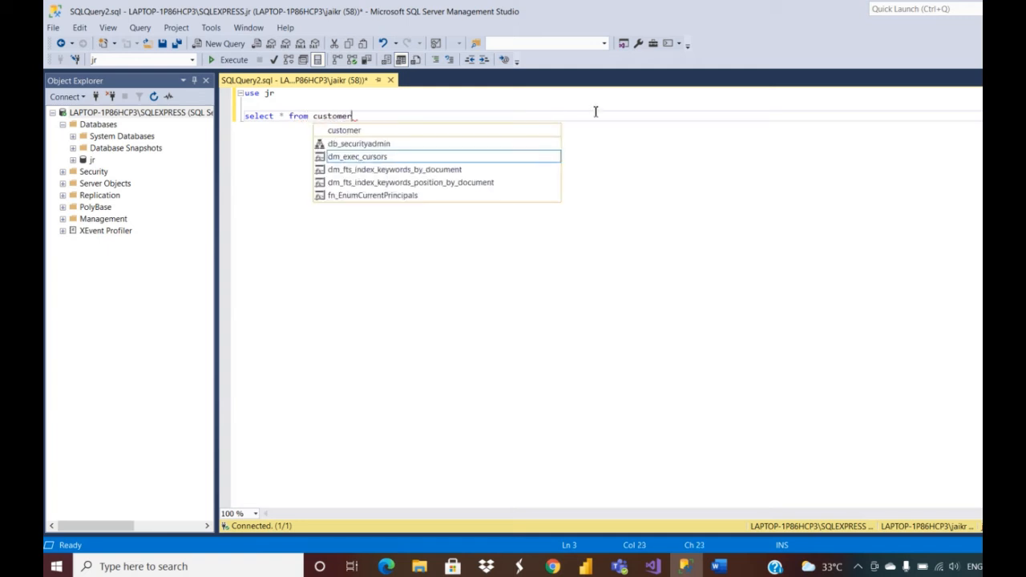
# Step: Run only the "select * from customer" statement to check whether the customer table exists
pyautogui.press('Home')
pyautogui.hotkey('ctrl', 'shift', 'Right')
pyautogui.hotkey('ctrl', 'shift', 'Right')
pyautogui.hotkey('ctrl', 'shift', 'Right')
pyautogui.hotkey('ctrl', 'shift', 'Right')
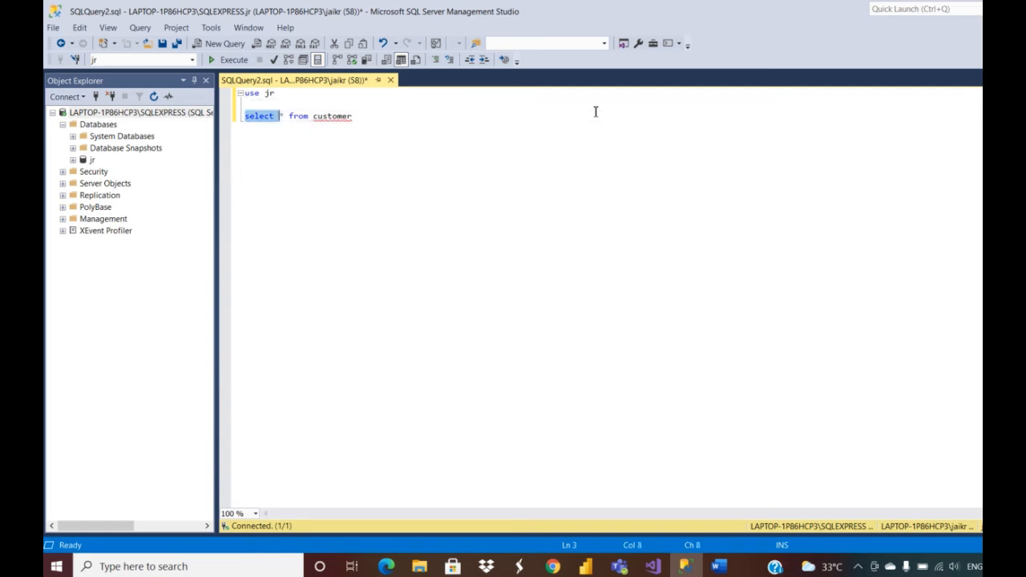
pyautogui.click(230, 60)
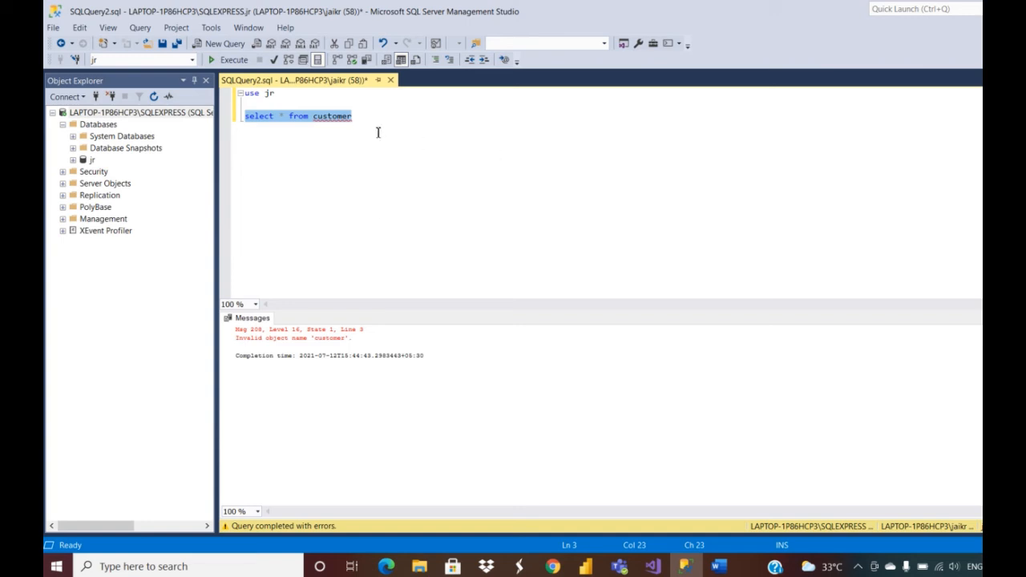
pyautogui.press('Right')
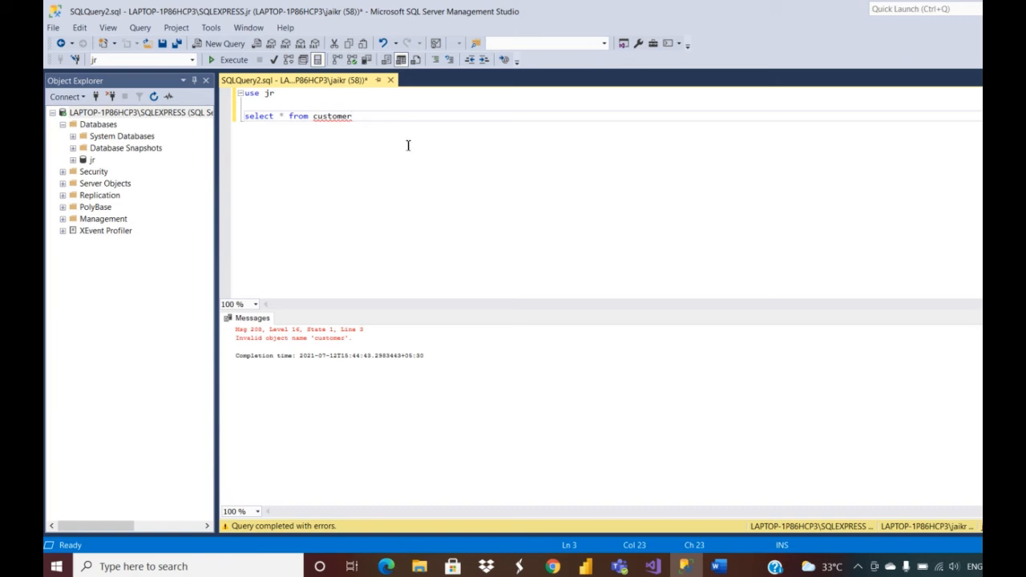
pyautogui.hotkey('shift', 'Home')
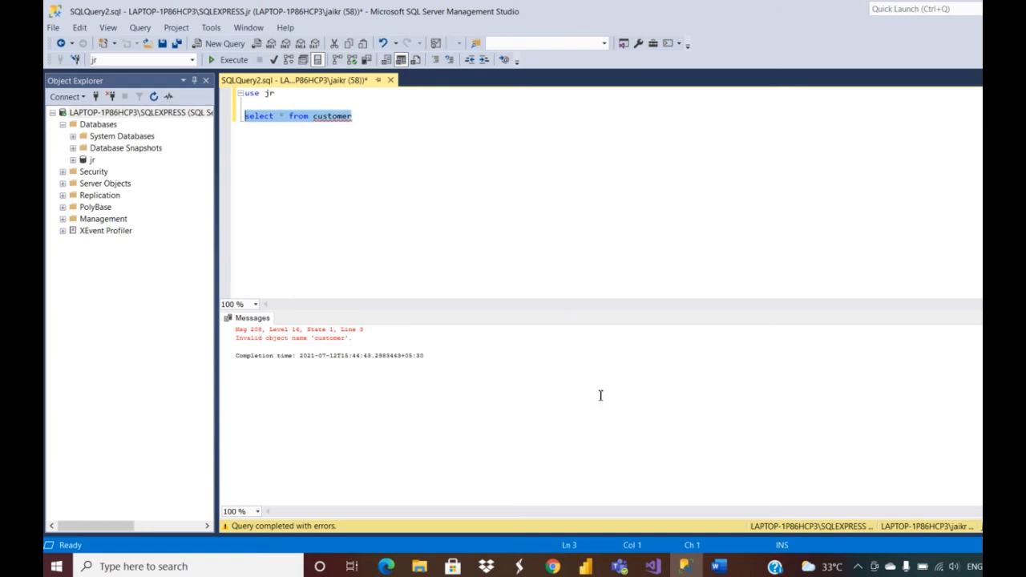
# Step: Return to the MY First Package project in Visual Studio and look through the existing tables available to the OLE DB Destination
pyautogui.moveTo(655, 566)
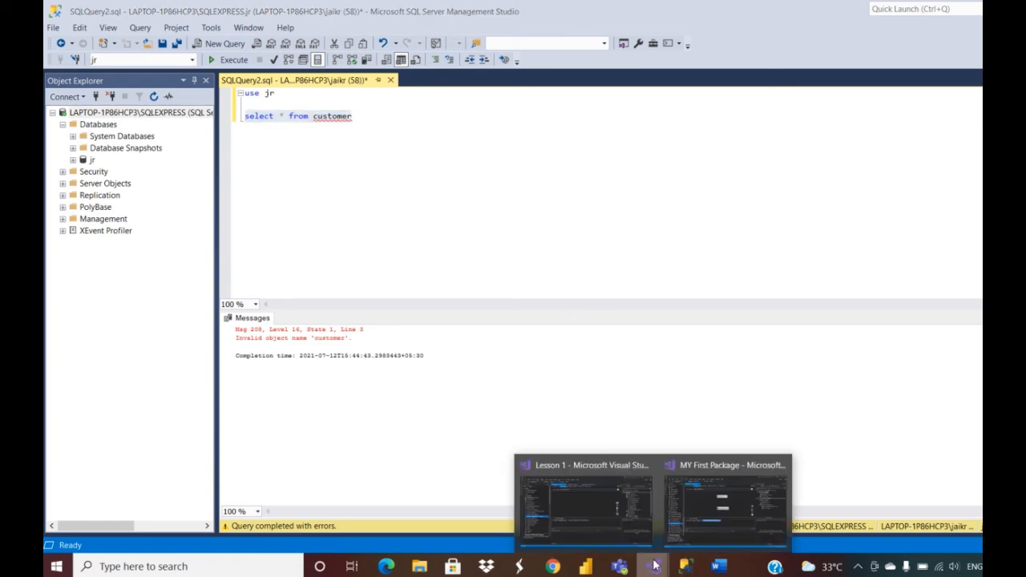
pyautogui.click(719, 473)
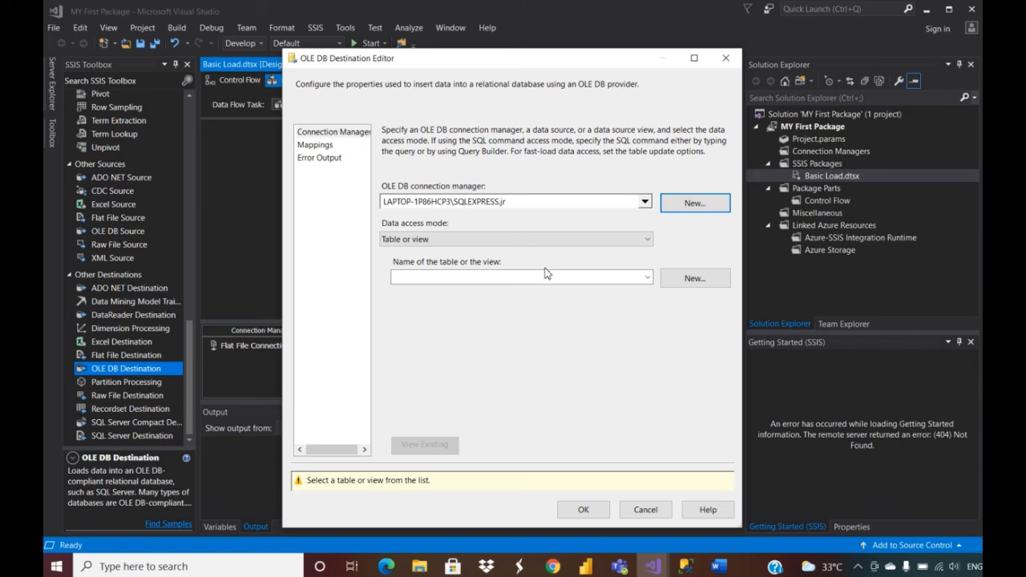
pyautogui.click(631, 279)
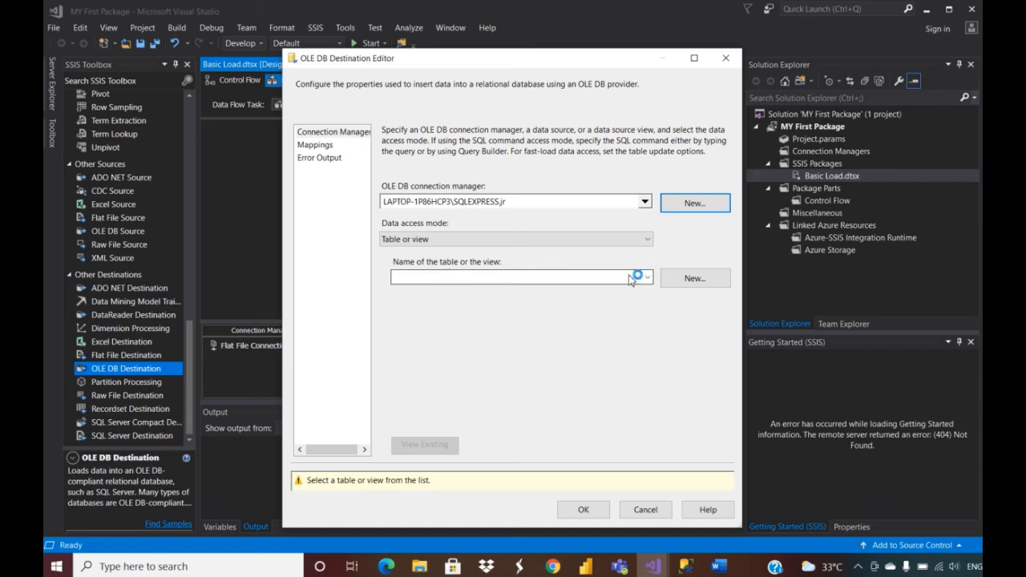
pyautogui.click(678, 280)
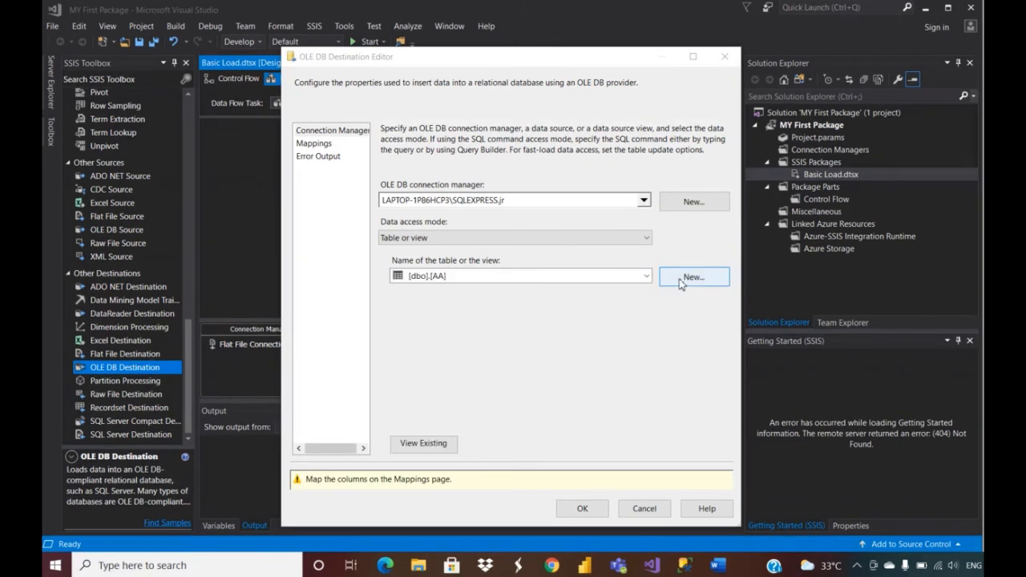
pyautogui.click(645, 279)
pyautogui.click(645, 277)
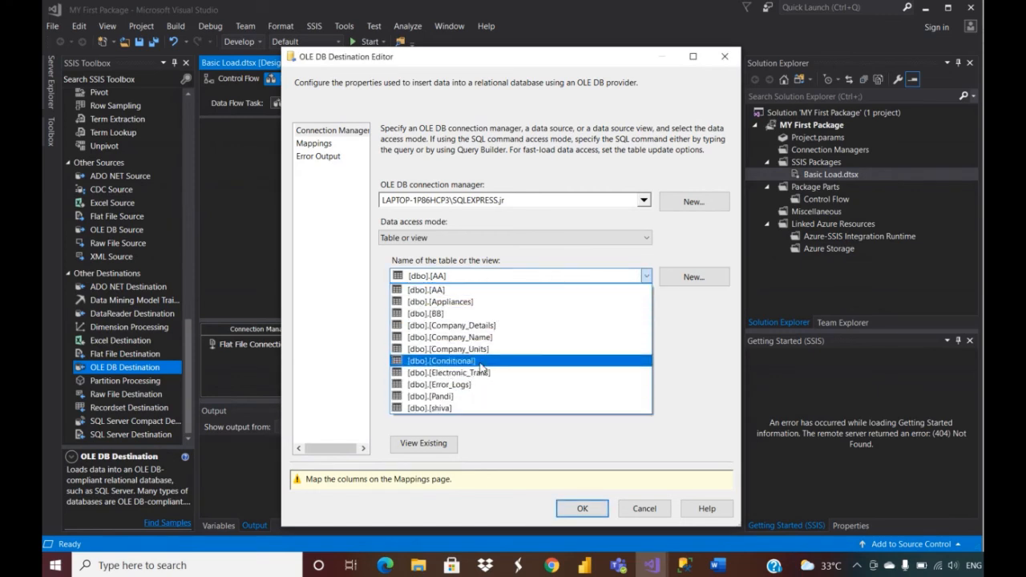
pyautogui.click(681, 284)
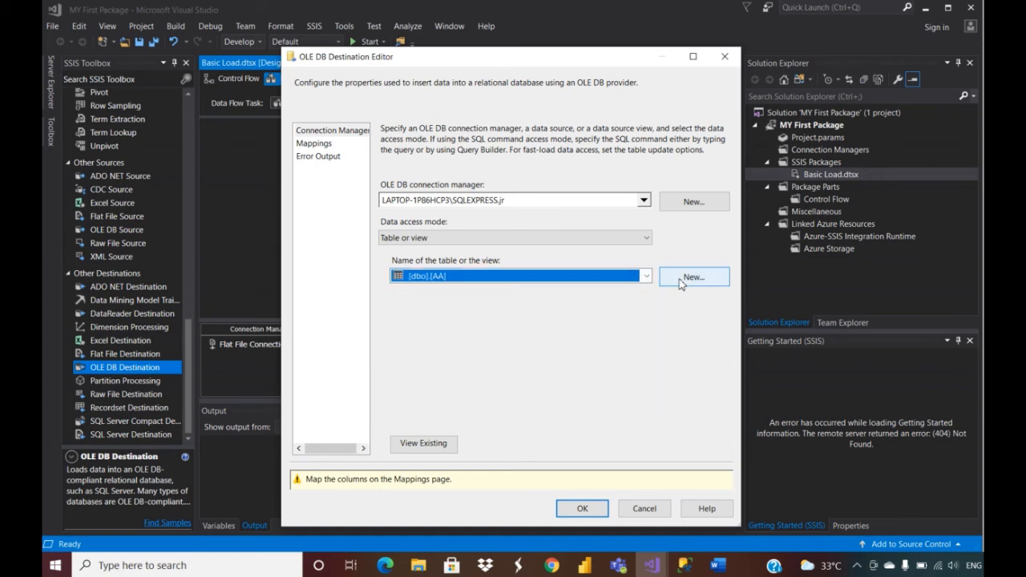
# Step: Create a new destination table named Customer with the varchar(100) columns Sno, Name, Company and Place
pyautogui.click(681, 284)
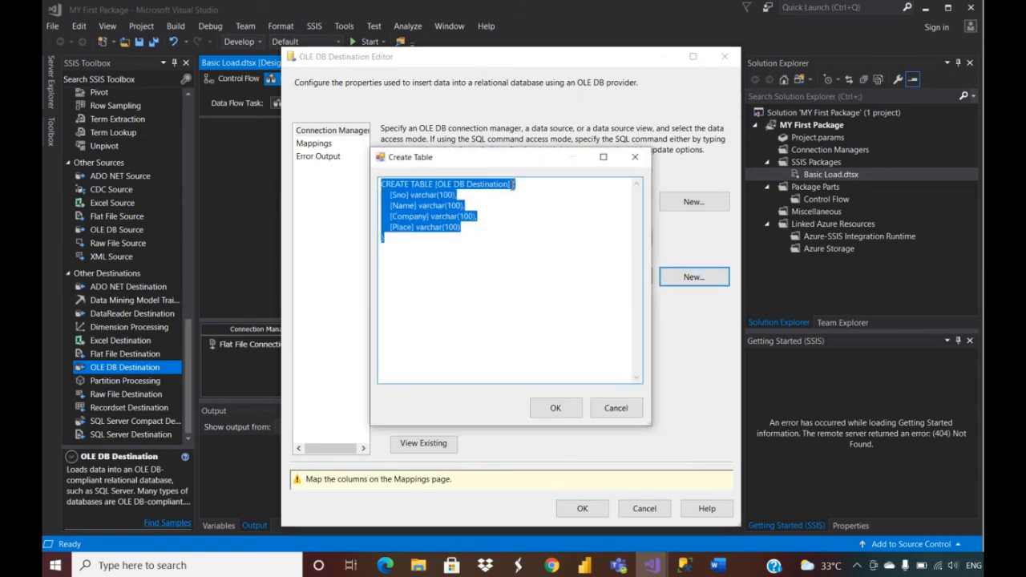
pyautogui.click(487, 193)
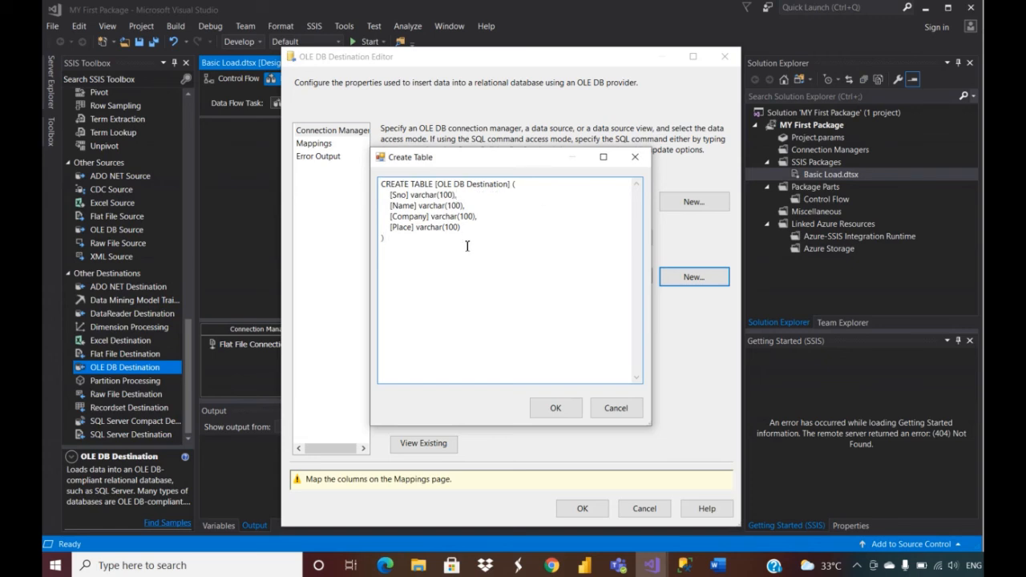
pyautogui.click(508, 185)
pyautogui.press('BackSpace')
pyautogui.press('BackSpace')
pyautogui.press('BackSpace')
pyautogui.press('BackSpace')
pyautogui.press('BackSpace')
pyautogui.press('BackSpace')
pyautogui.press('BackSpace')
pyautogui.press('BackSpace')
pyautogui.press('BackSpace')
pyautogui.press('BackSpace')
pyautogui.press('BackSpace')
pyautogui.press('BackSpace')
pyautogui.press('BackSpace')
pyautogui.press('BackSpace')
pyautogui.press('BackSpace')
pyautogui.press('BackSpace')
pyautogui.press('BackSpace')
pyautogui.press('BackSpace')
pyautogui.write('Customer')
pyautogui.click(552, 410)
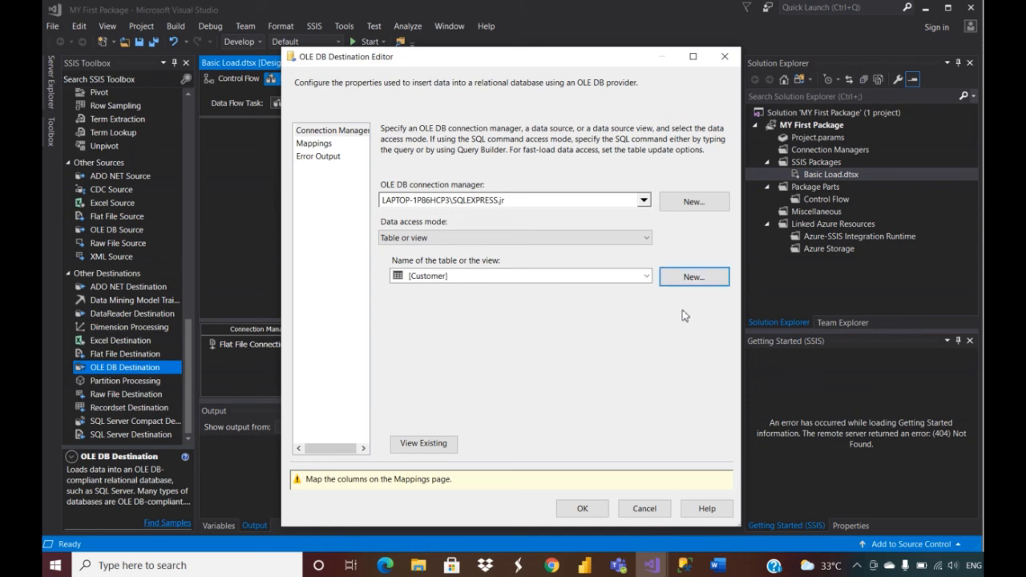
# Step: Map the input columns Sno, Name, Company and Place to the matching Customer table columns and accept the destination settings
pyautogui.click(326, 144)
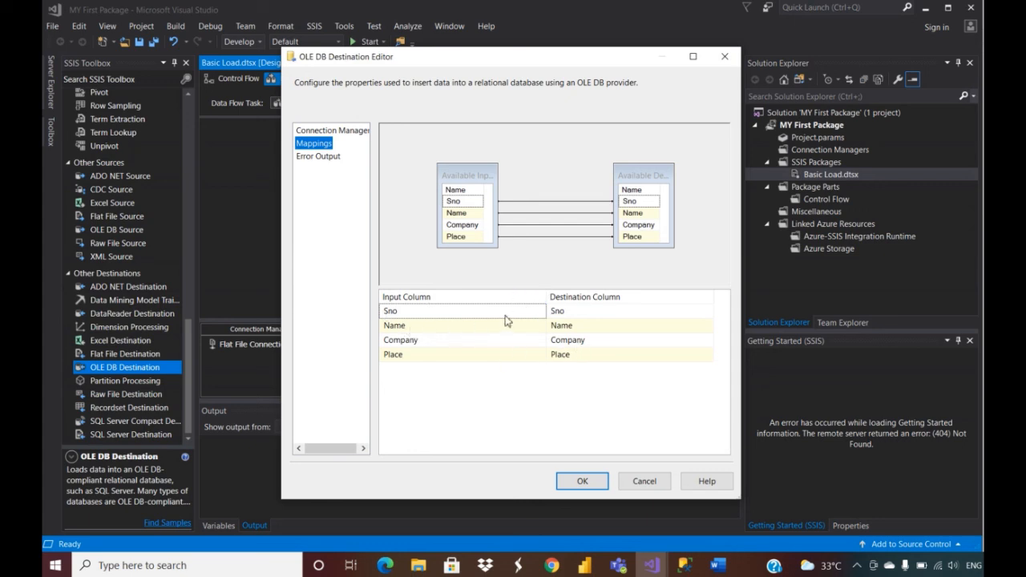
pyautogui.click(582, 481)
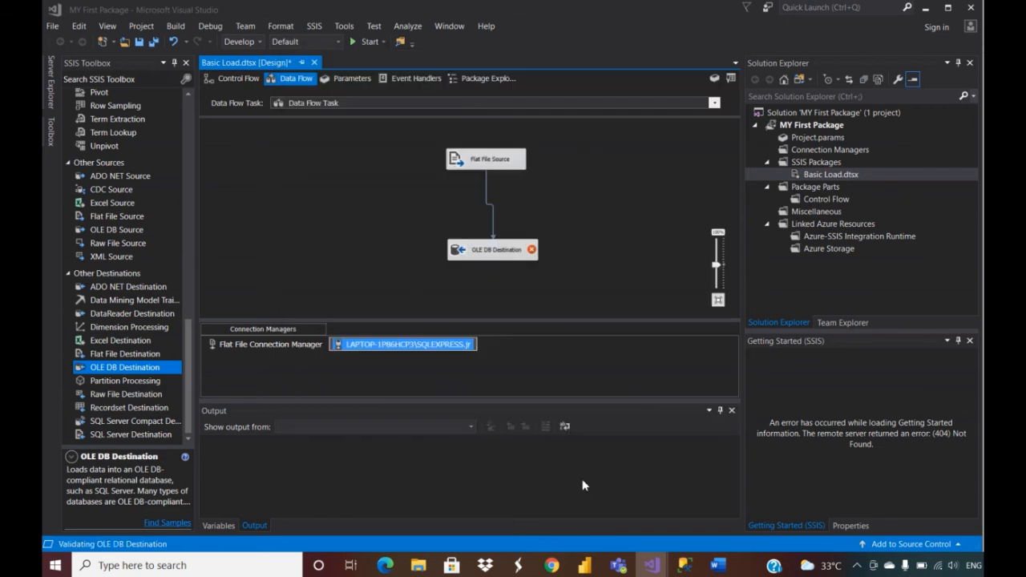
pyautogui.click(604, 265)
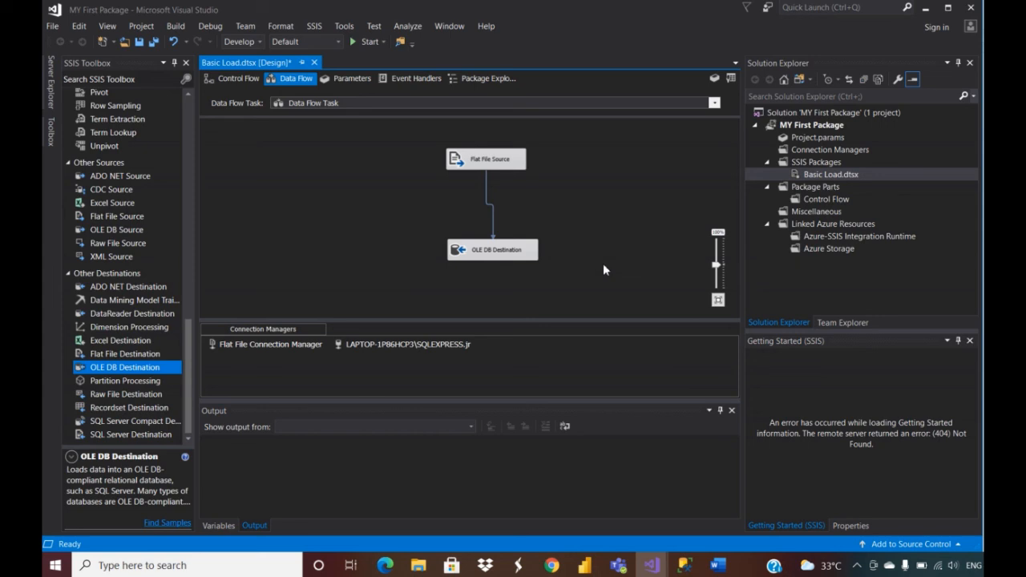
# Step: Review the Data Flow Task in the control flow and its Flat File Source and OLE DB Destination in the data flow
pyautogui.click(210, 80)
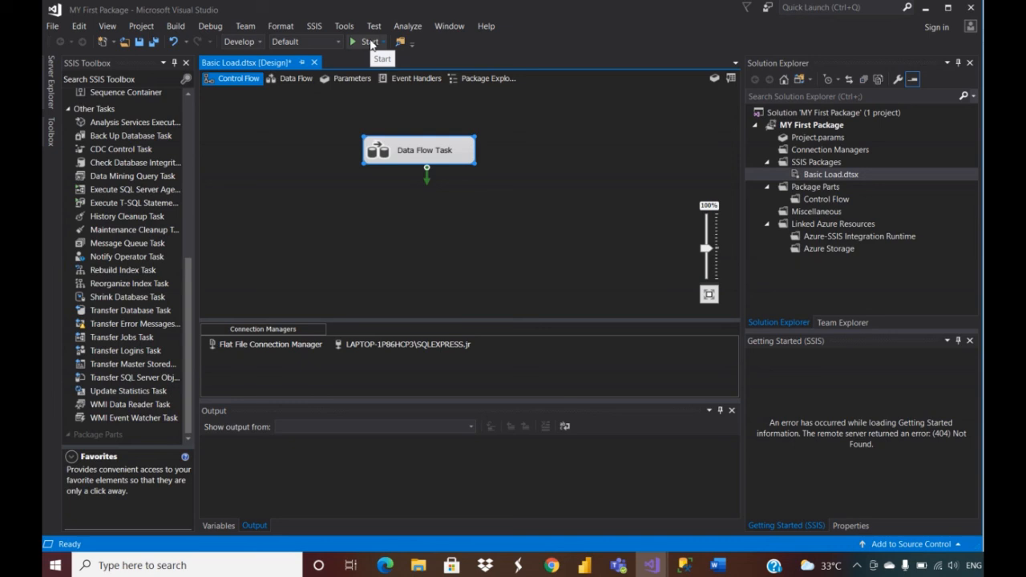
pyautogui.doubleClick(448, 149)
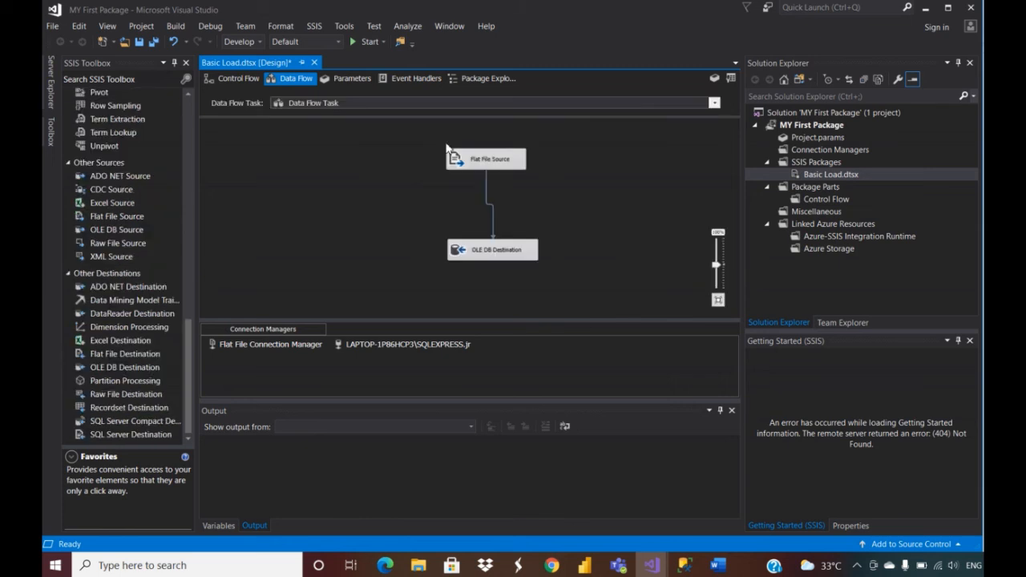
pyautogui.click(468, 160)
pyautogui.click(487, 259)
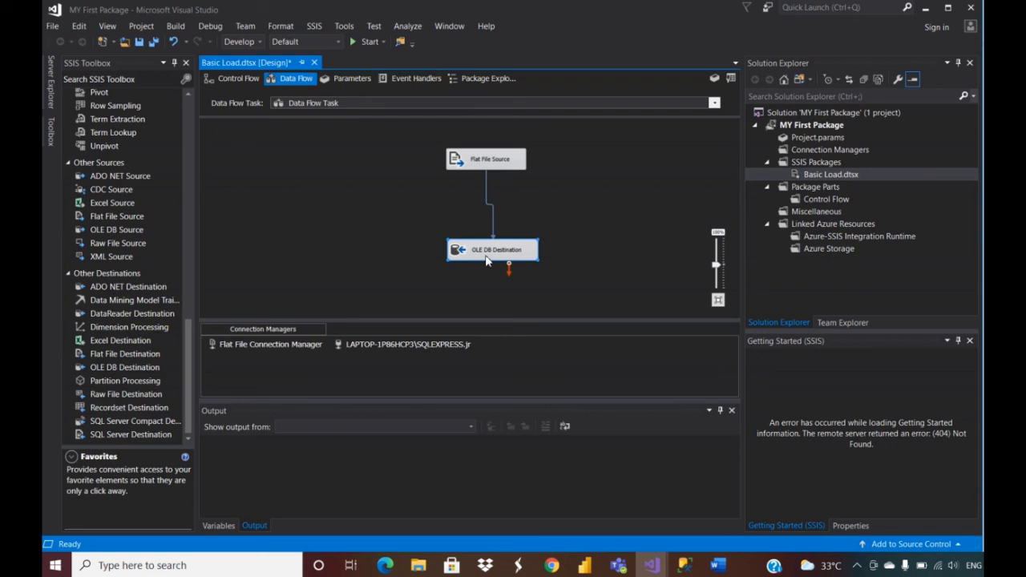
pyautogui.click(639, 212)
# Step: Go back to the control flow, run the Basic Load package, and dismiss the OneDrive deleted-files reminder
pyautogui.click(250, 83)
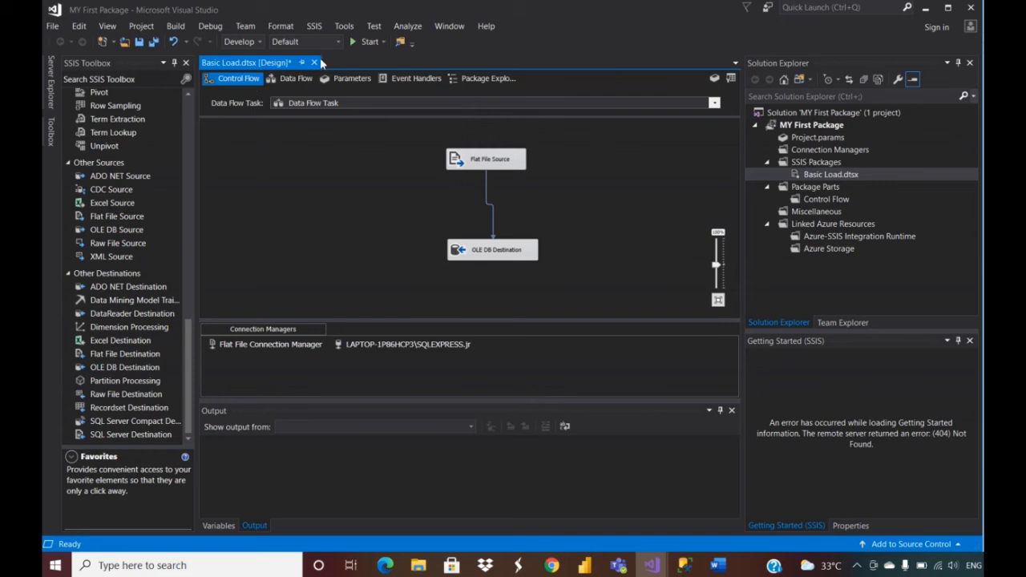
pyautogui.click(366, 43)
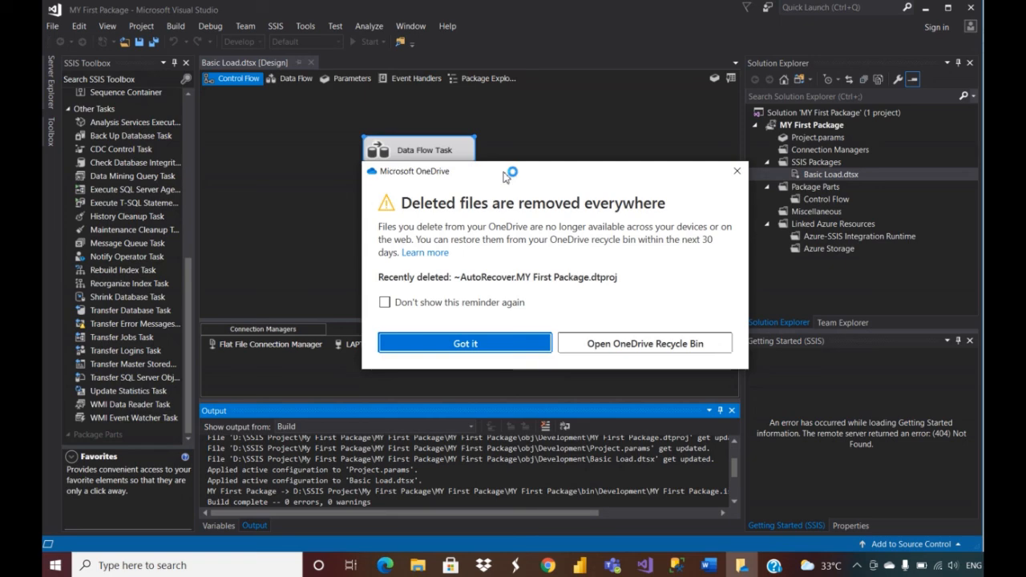
pyautogui.click(737, 171)
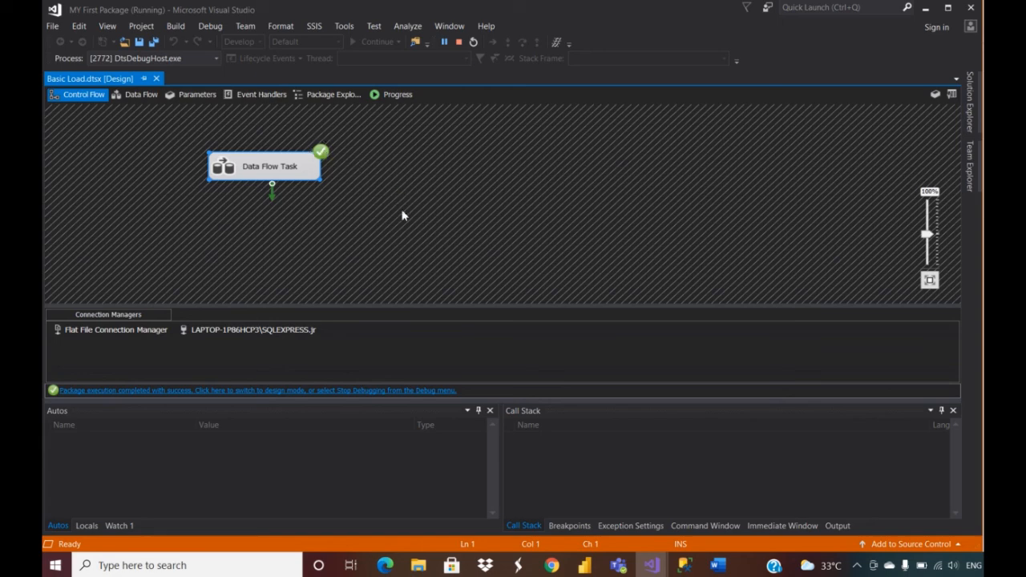
# Step: Switch to SQL Server Management Studio and rerun the customer select query to check the loaded rows
pyautogui.click(682, 566)
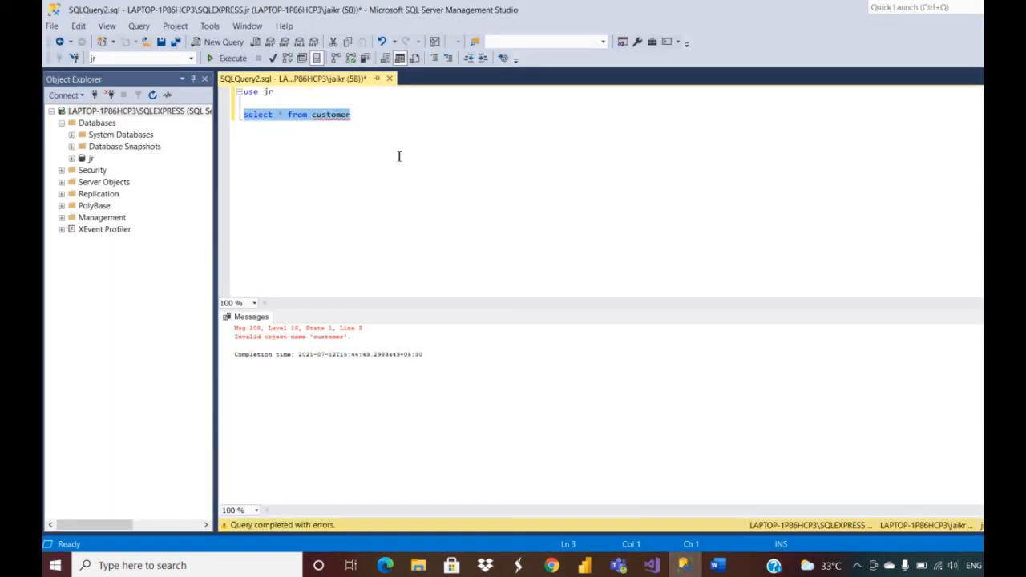
pyautogui.click(228, 60)
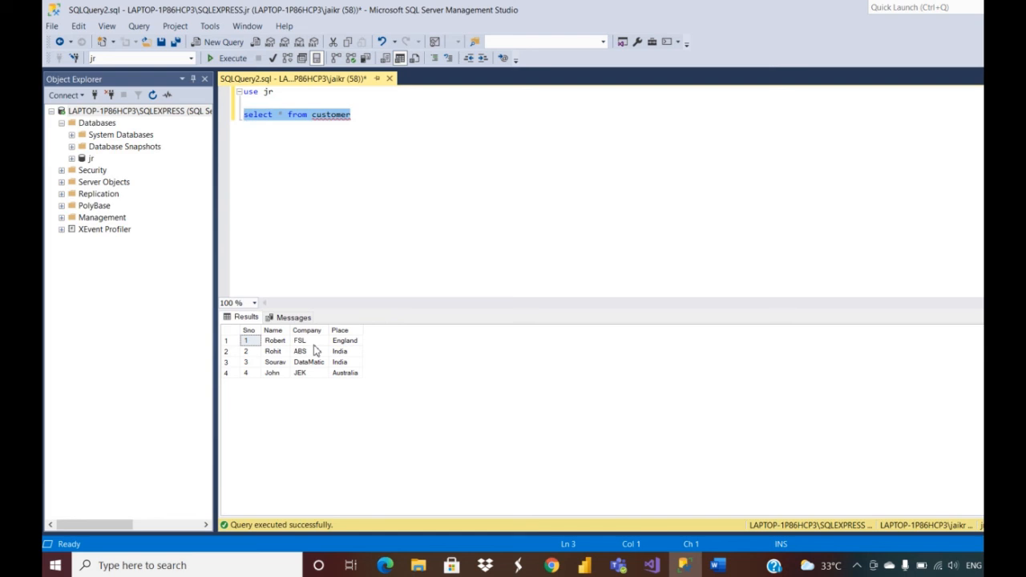
pyautogui.click(515, 249)
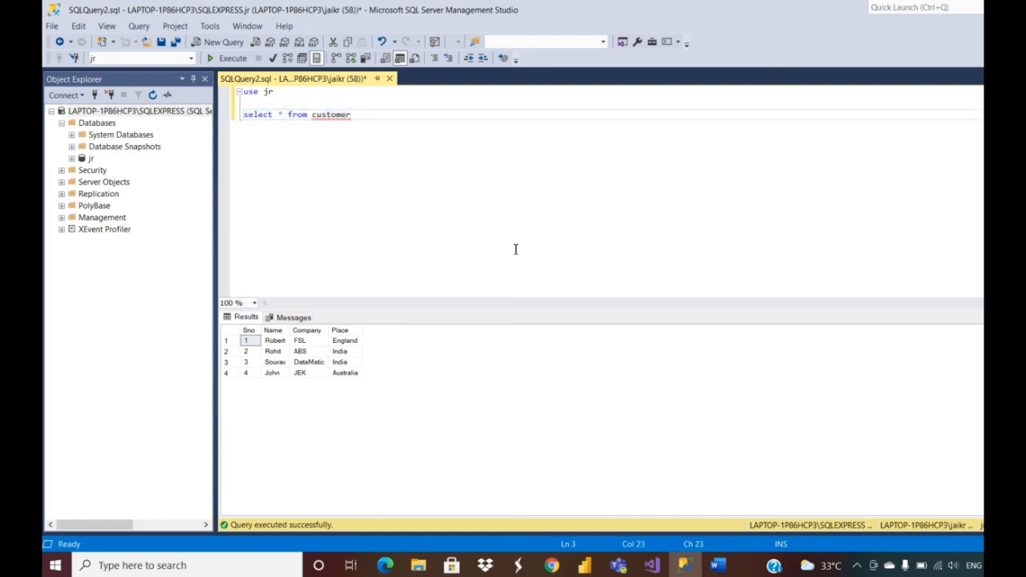